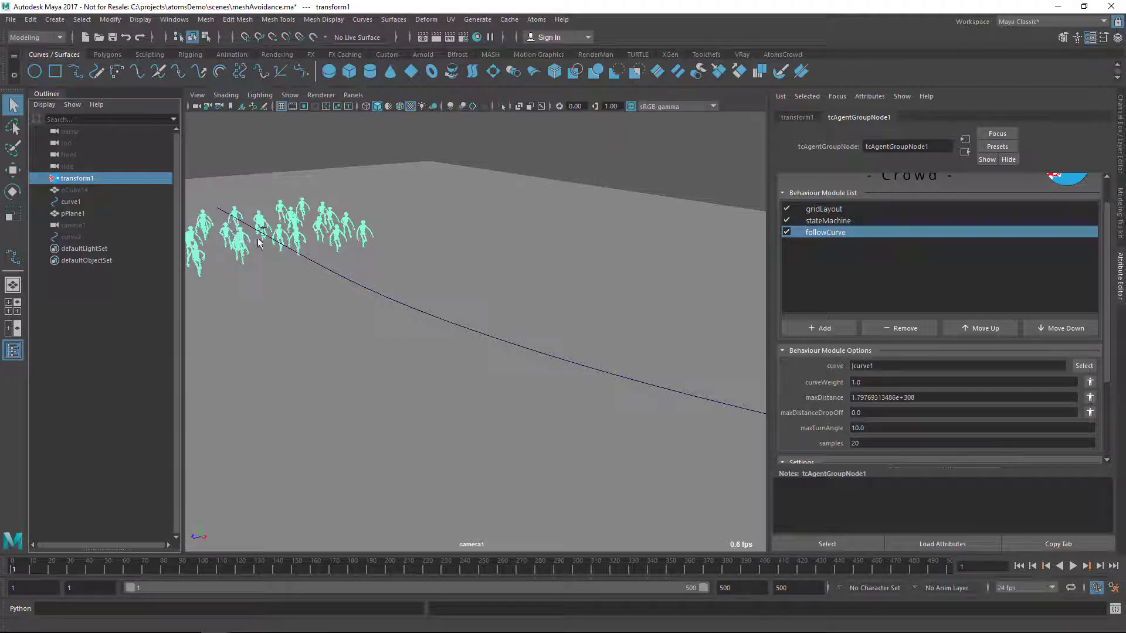
Step: Set the followCurve module's maxTurnAngle to 3, then play the crowd simulation and return to the first frame
{"action": "double_click", "coordinate": [884, 427]}
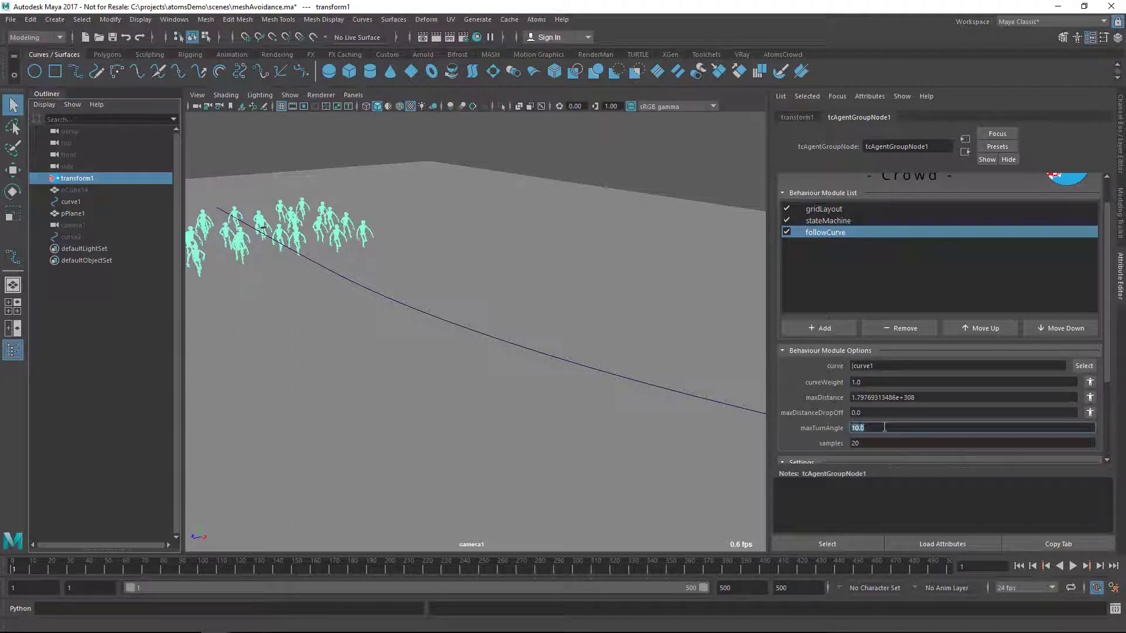
{"action": "key", "text": "Tab"}
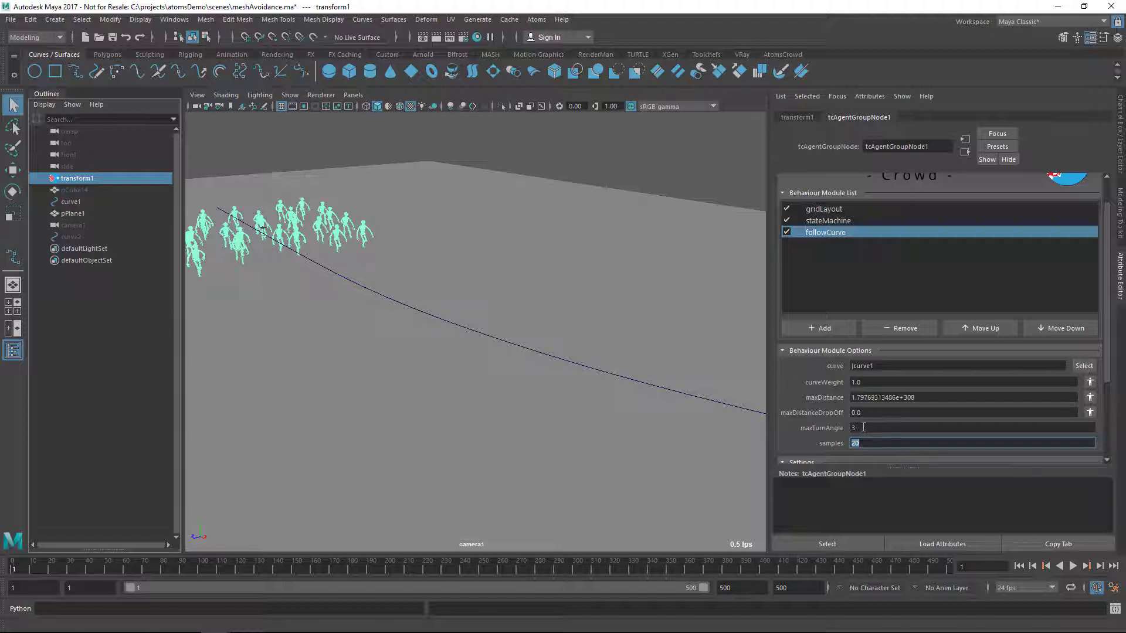
{"action": "left_click", "coordinate": [1073, 567]}
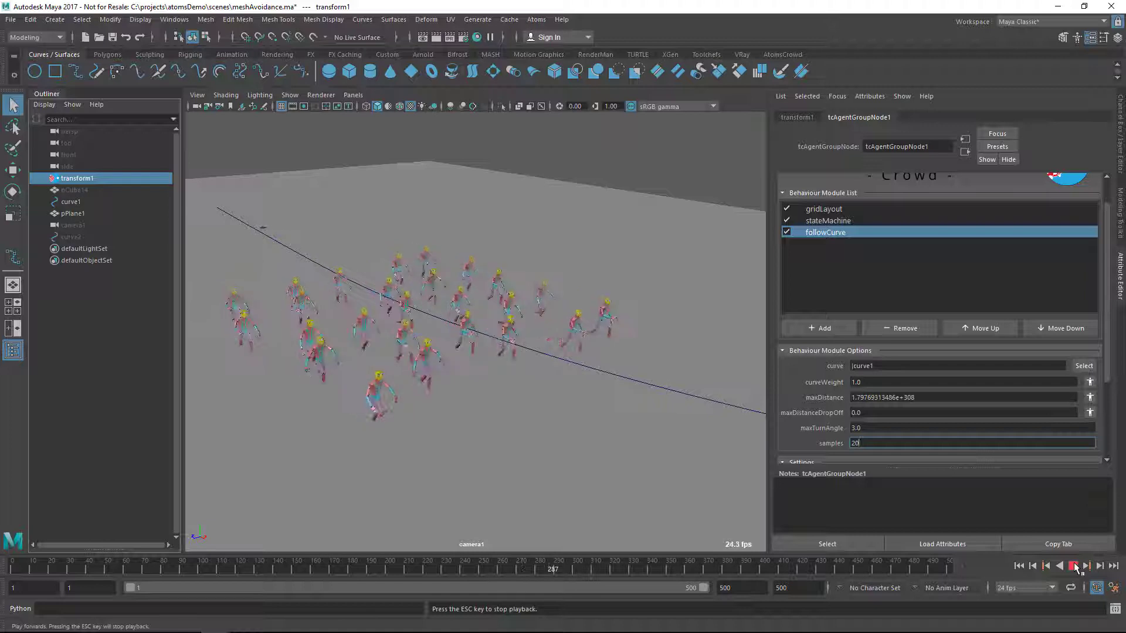
{"action": "left_click", "coordinate": [1074, 566]}
{"action": "left_click", "coordinate": [1018, 567]}
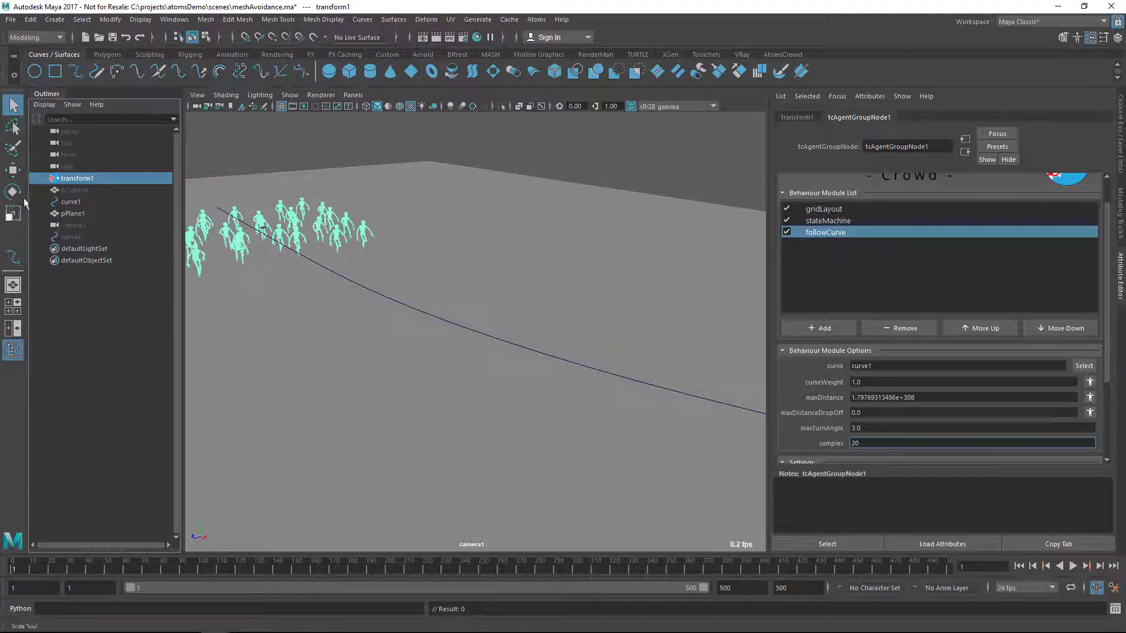
Step: Unhide the pCube14 obstacles, then play the crowd simulation against them and rewind to the start
{"action": "left_click", "coordinate": [75, 190]}
{"action": "key", "text": "h"}
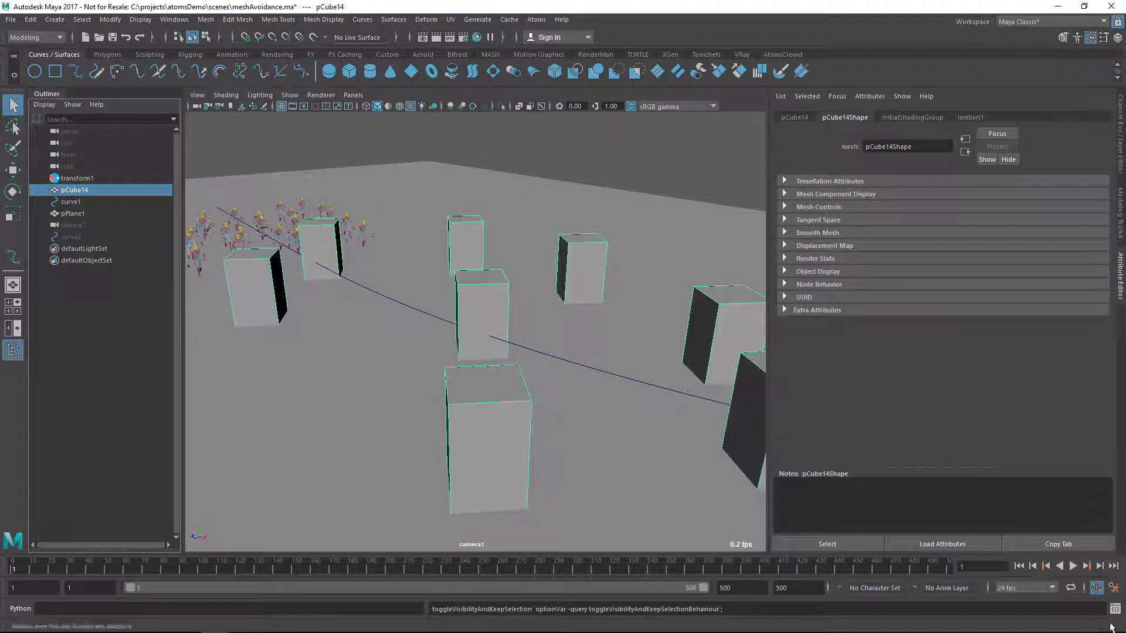
{"action": "left_click", "coordinate": [1073, 567]}
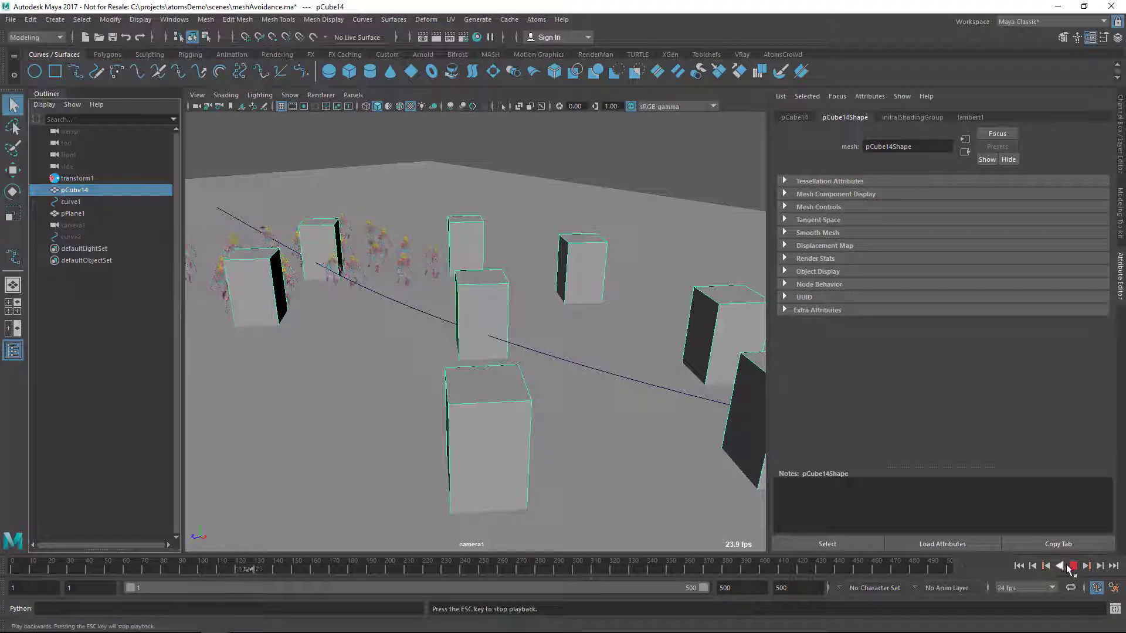
{"action": "left_click", "coordinate": [1072, 566]}
{"action": "left_click", "coordinate": [1019, 566]}
Step: Add a meshAvoidance module to the agent group and assign pCube14 as its mesh
{"action": "left_click", "coordinate": [79, 179]}
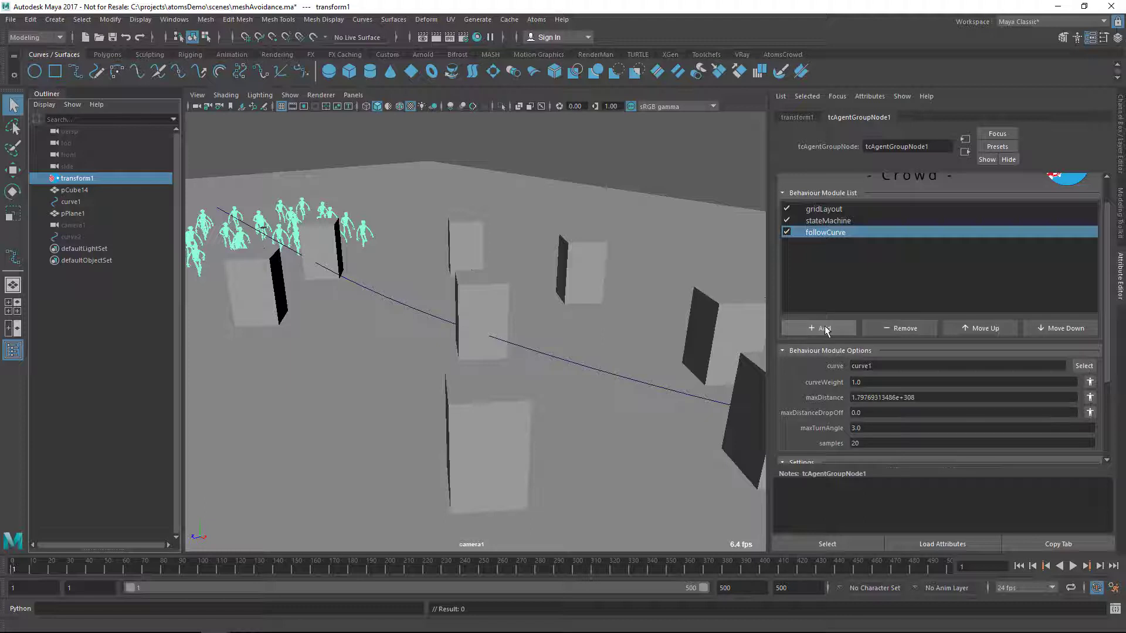
{"action": "left_click", "coordinate": [826, 331]}
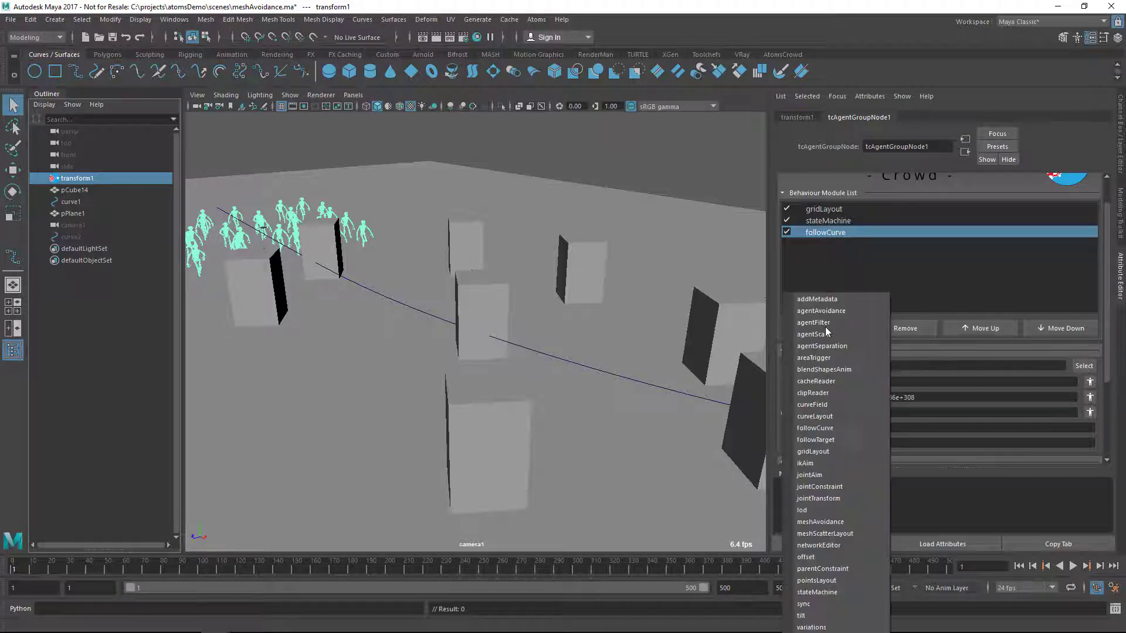
{"action": "left_click", "coordinate": [824, 522]}
{"action": "left_click", "coordinate": [829, 245]}
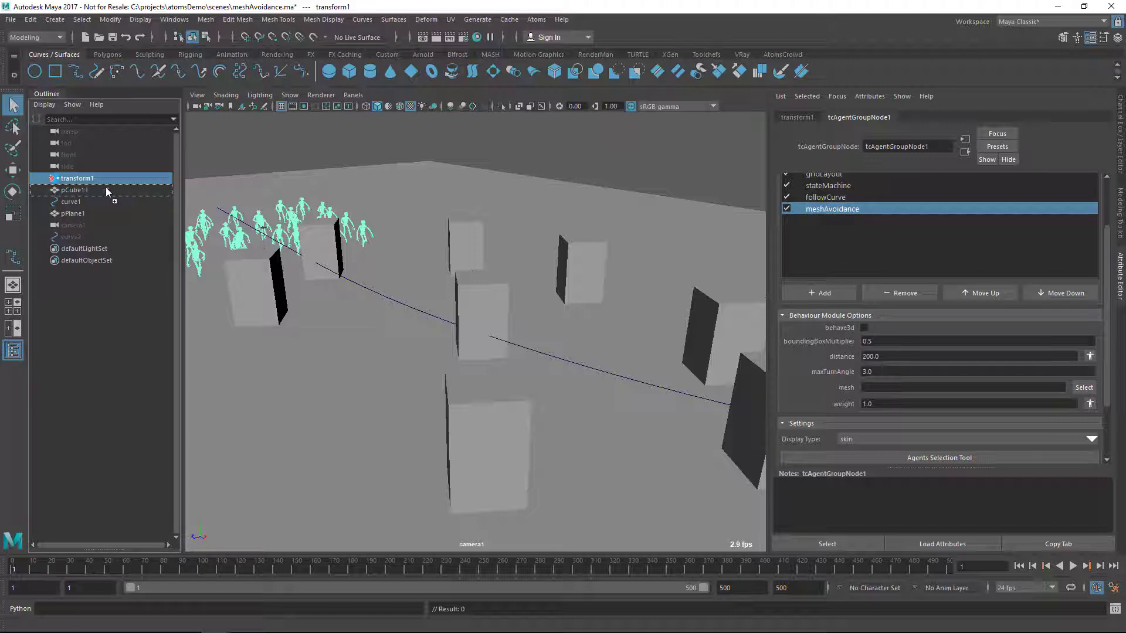
{"action": "middle_click_drag", "start_coordinate": [106, 190], "coordinate": [797, 327]}
{"action": "middle_click_drag", "start_coordinate": [899, 385], "coordinate": [899, 387]}
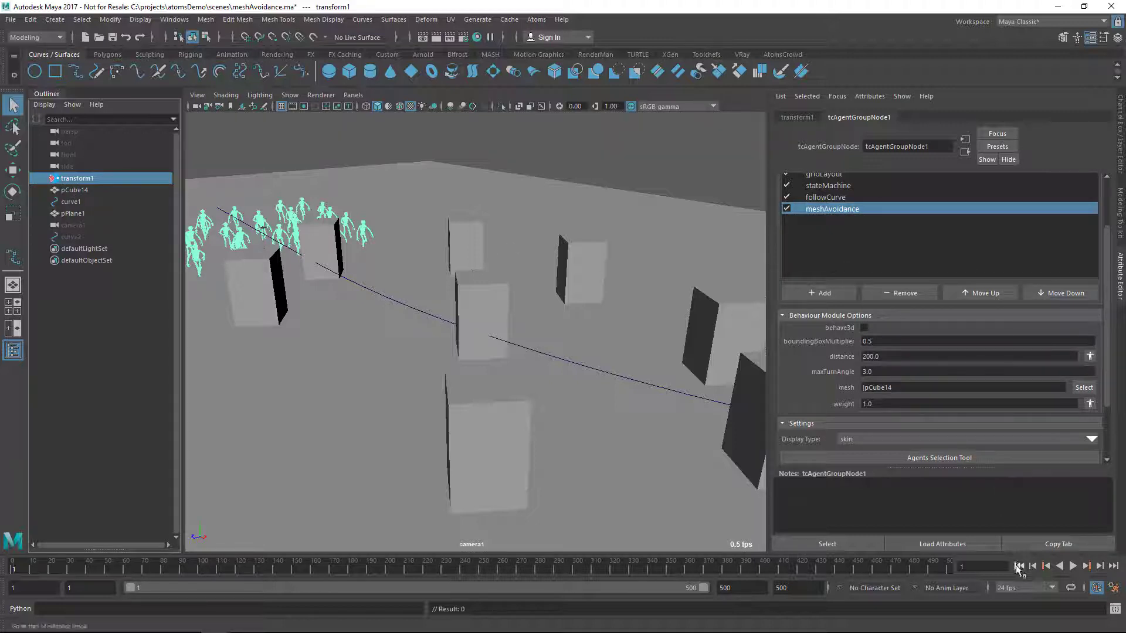
Step: Set the meshAvoidance distance to 400, then play the simulation and return to the first frame
{"action": "left_click", "coordinate": [889, 357]}
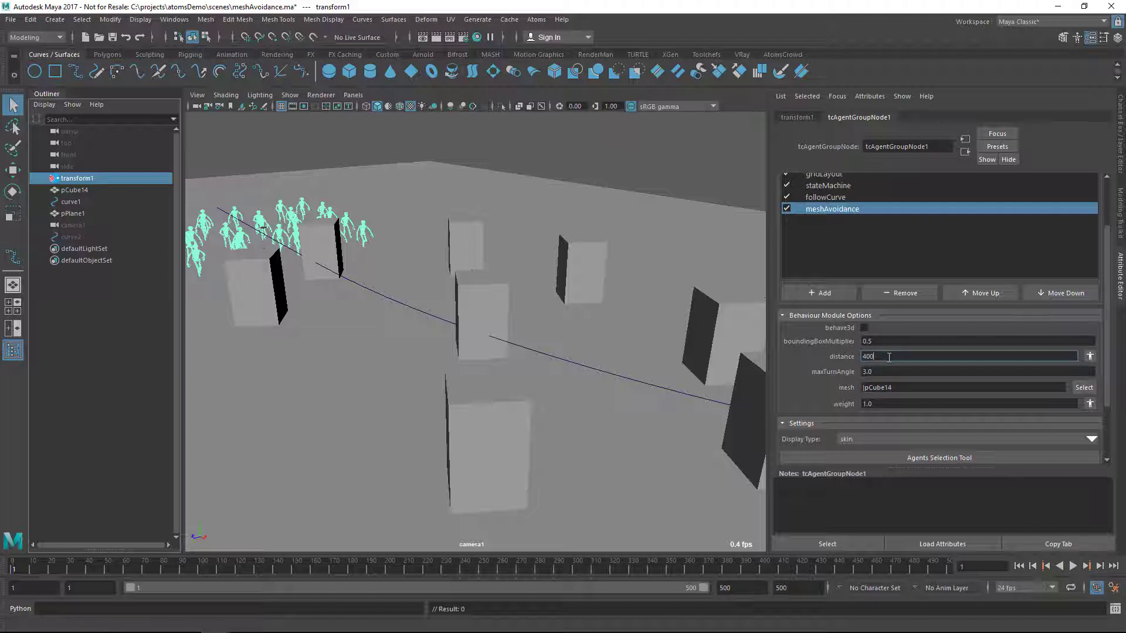
{"action": "left_click", "coordinate": [885, 370]}
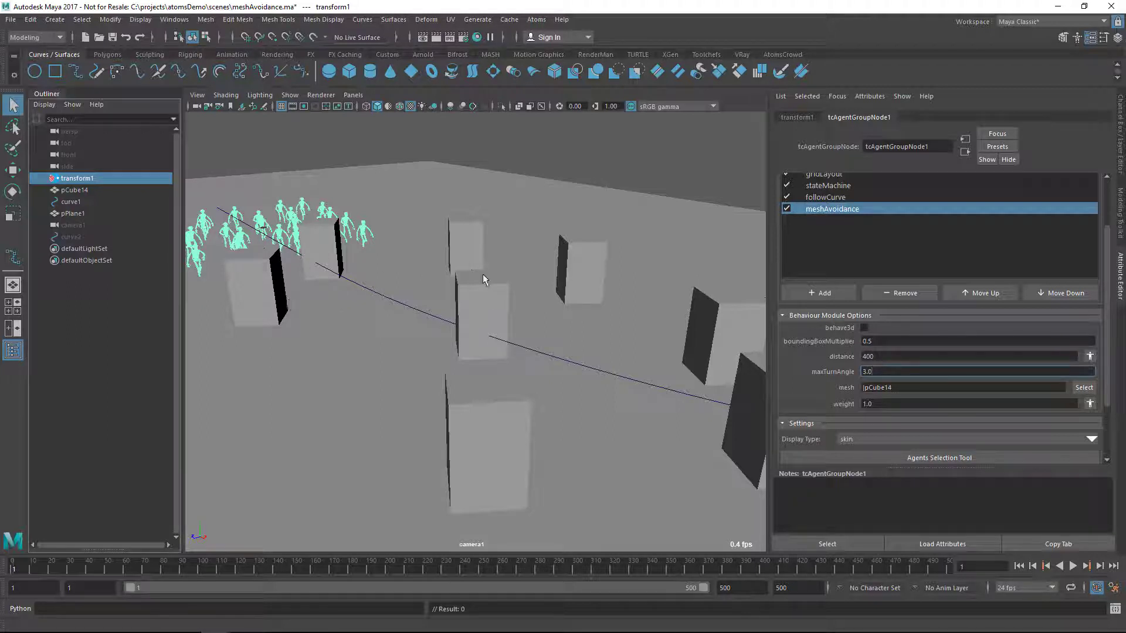
{"action": "left_click", "coordinate": [1072, 566]}
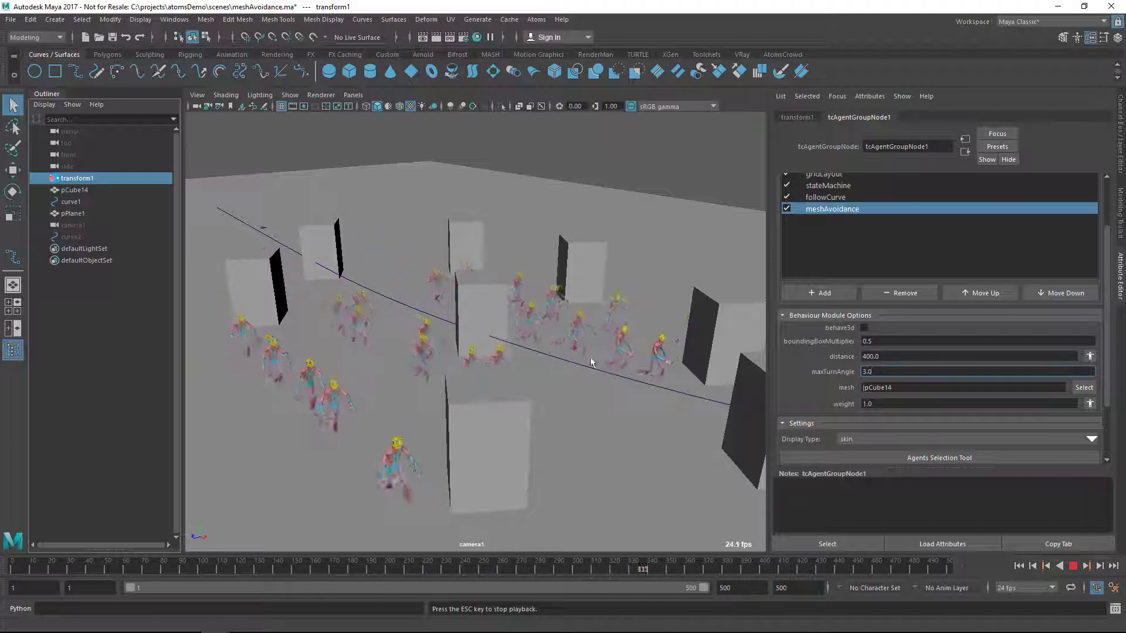
{"action": "left_click", "coordinate": [1073, 566]}
{"action": "left_click", "coordinate": [1019, 566]}
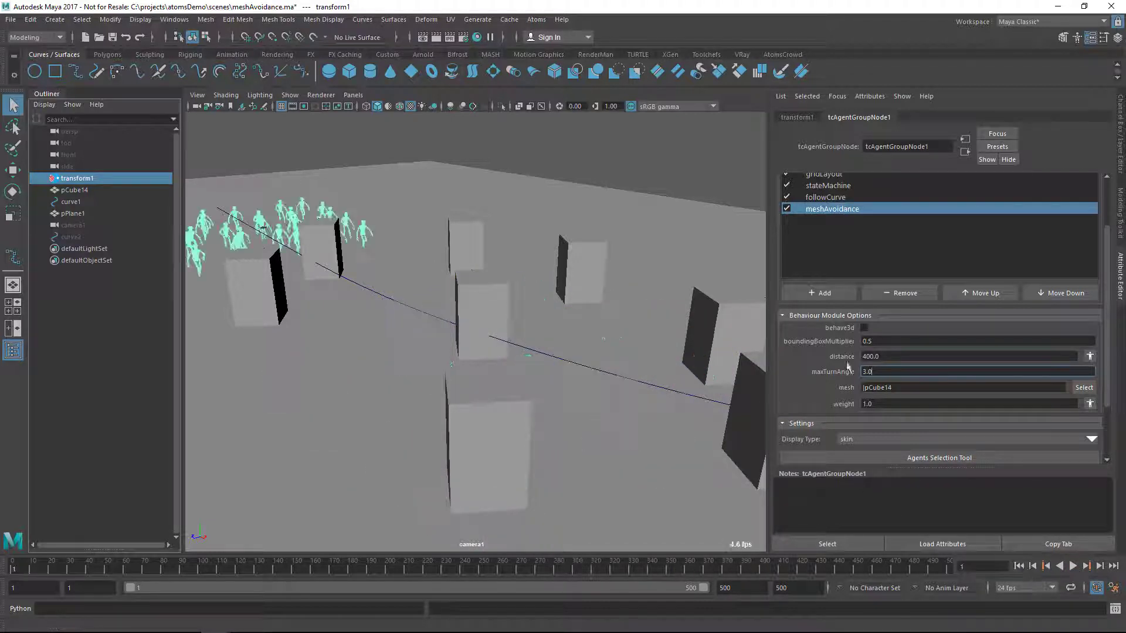
Step: Add an agentSeparation module with a distance of 300 and a maxTurnAngle of 4
{"action": "left_click", "coordinate": [832, 291]}
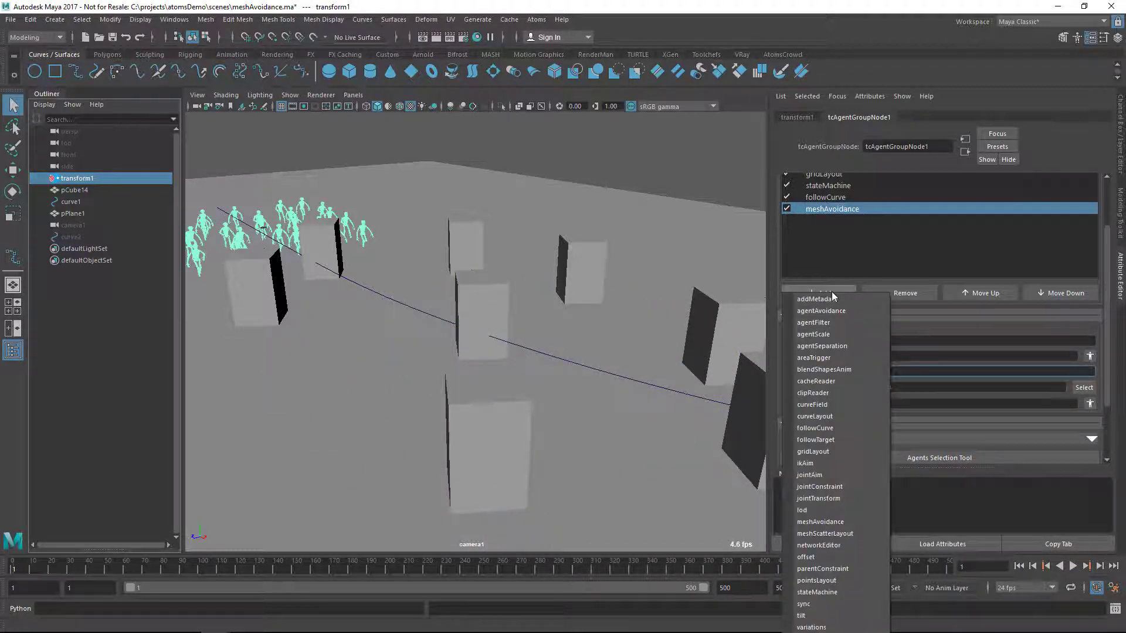
{"action": "left_click", "coordinate": [835, 346]}
{"action": "left_click", "coordinate": [837, 222]}
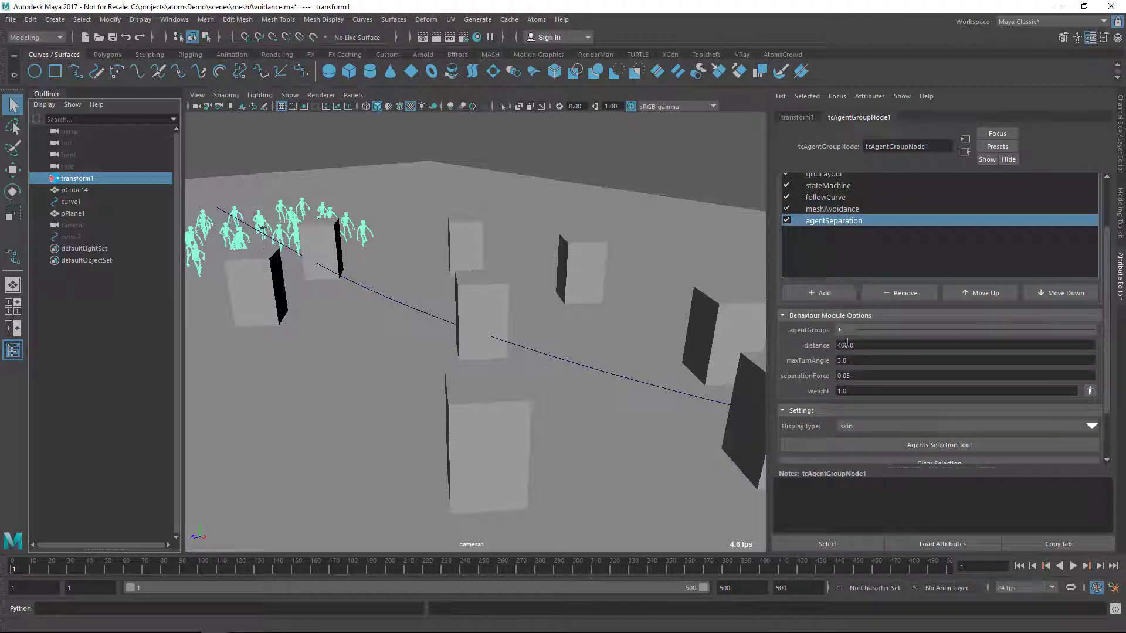
{"action": "left_click", "coordinate": [852, 346]}
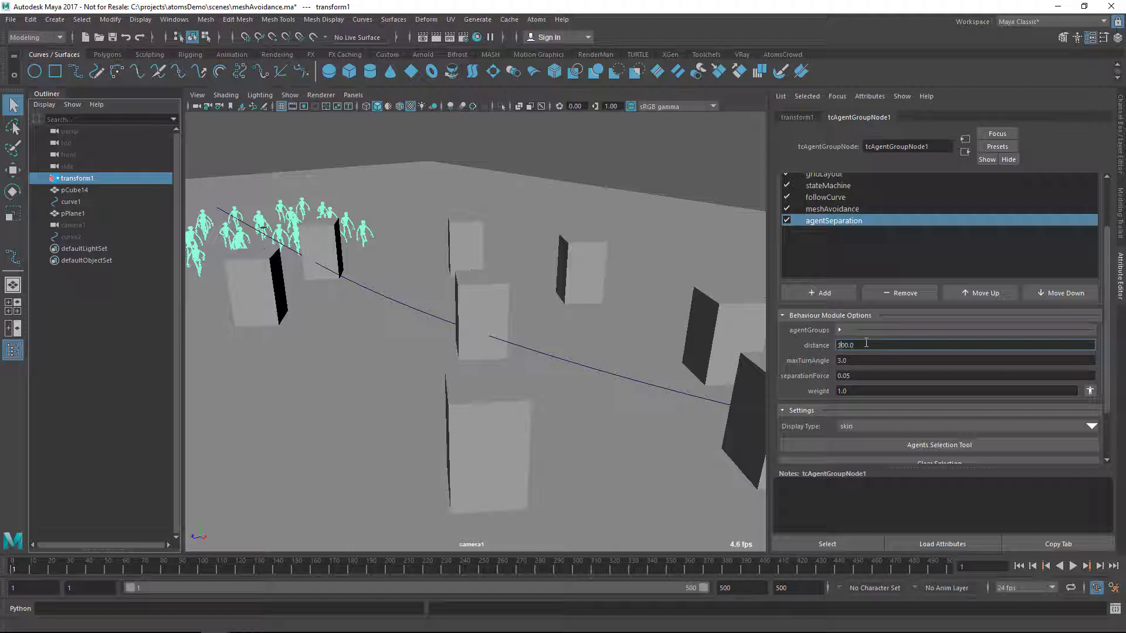
{"action": "key", "text": "Tab"}
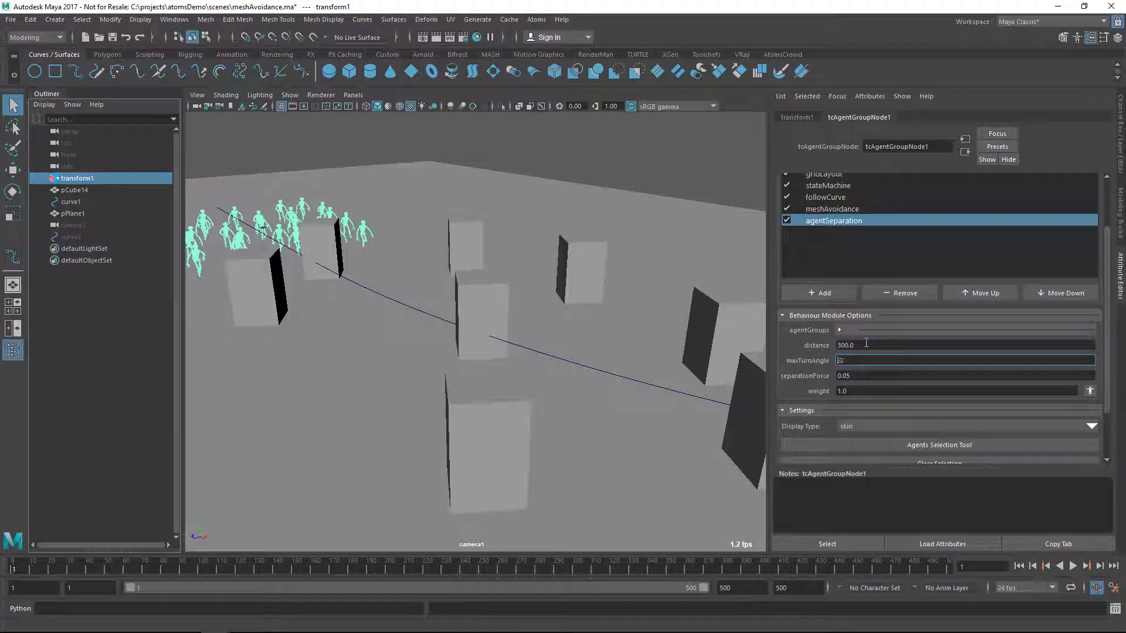
{"action": "key", "text": "Tab"}
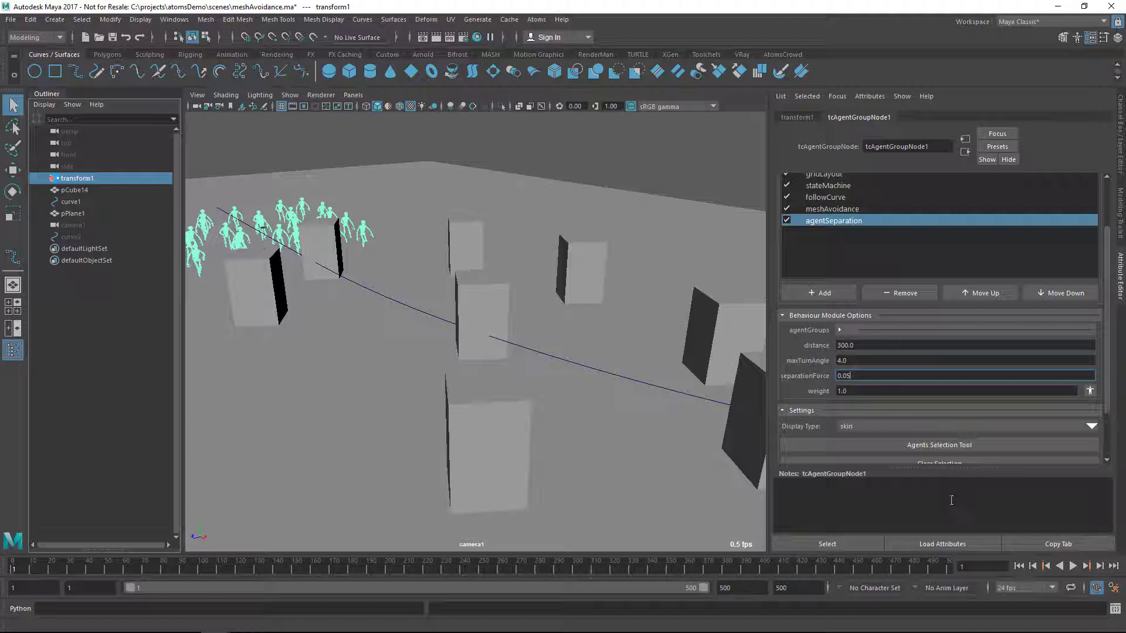
Step: Play the simulation to check how the agents separate around the obstacles, then rewind to the start
{"action": "left_click", "coordinate": [1073, 567]}
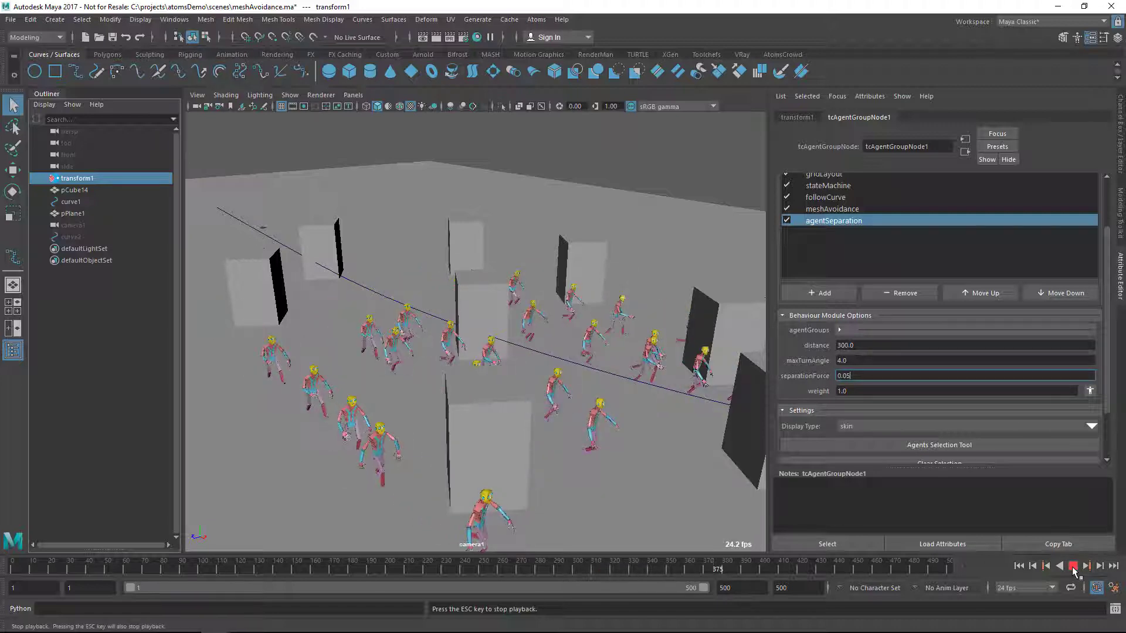
{"action": "left_click", "coordinate": [1074, 566]}
{"action": "left_click", "coordinate": [1019, 566]}
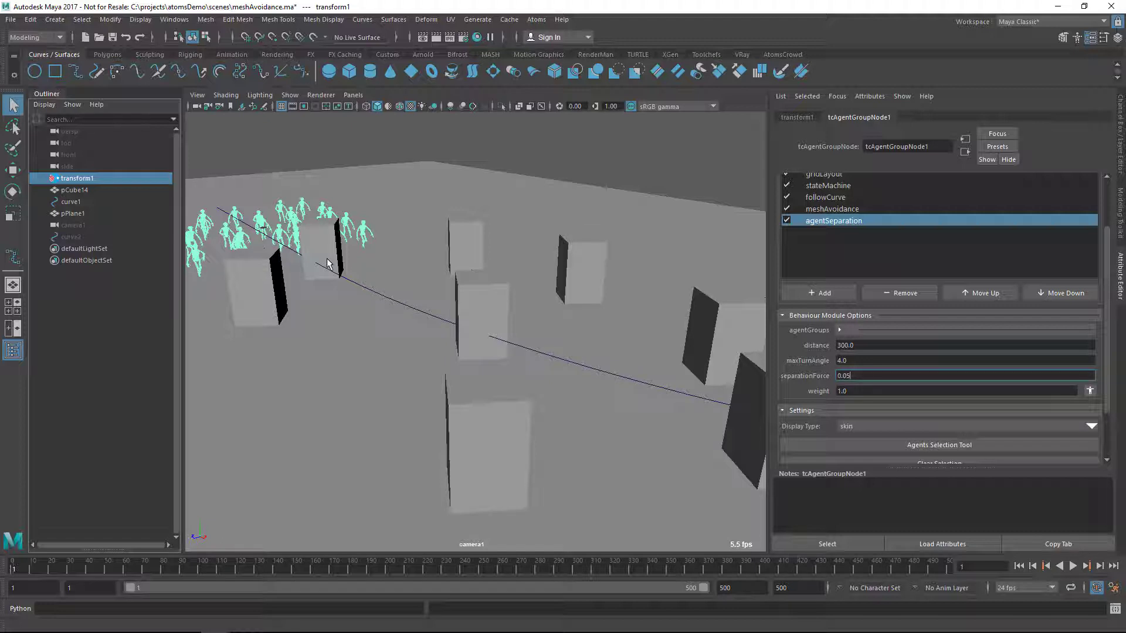
Step: Switch the viewport to the persp camera and unhide curve2 among the obstacles
{"action": "scroll", "coordinate": [797, 222], "scroll_direction": "up", "scroll_amount": 2}
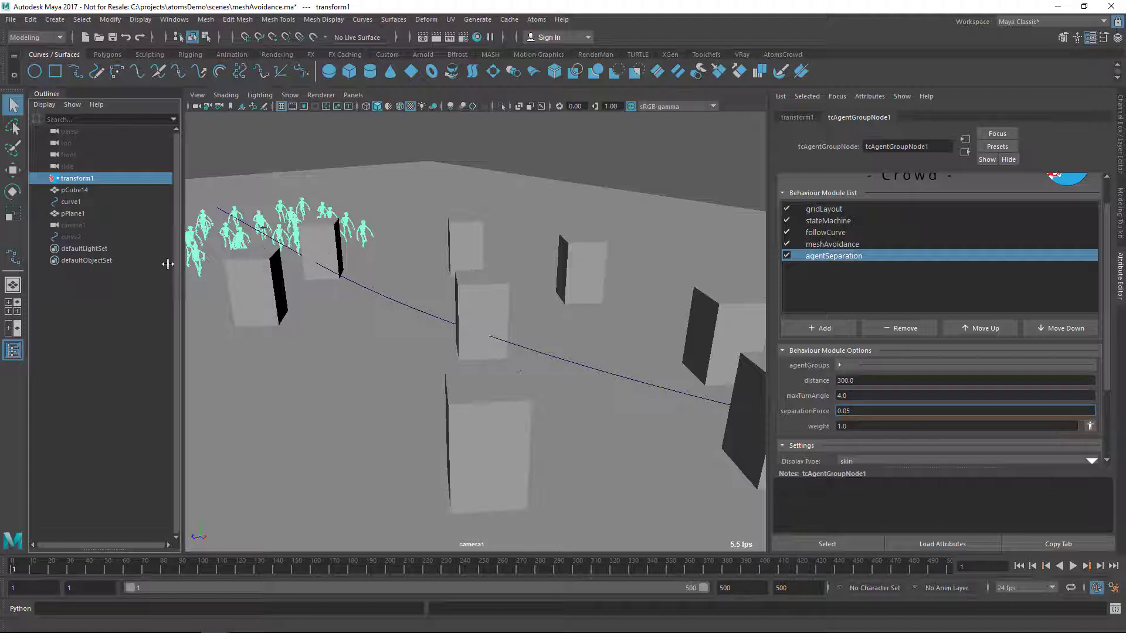
{"action": "left_click", "coordinate": [353, 95]}
{"action": "mouse_move", "coordinate": [371, 106]}
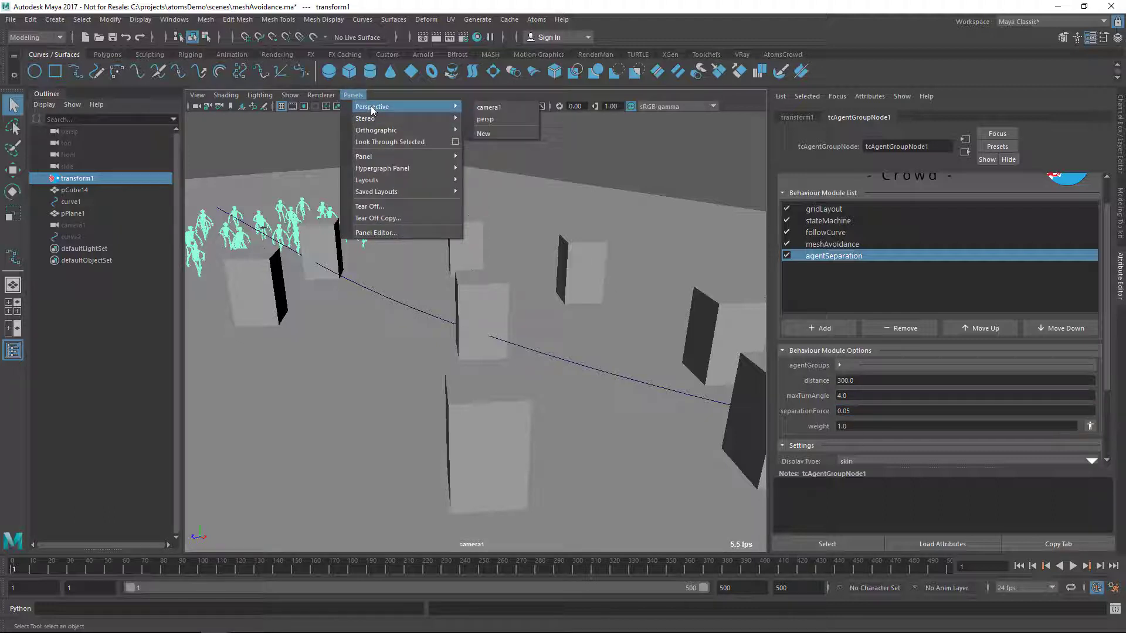
{"action": "left_click", "coordinate": [503, 120]}
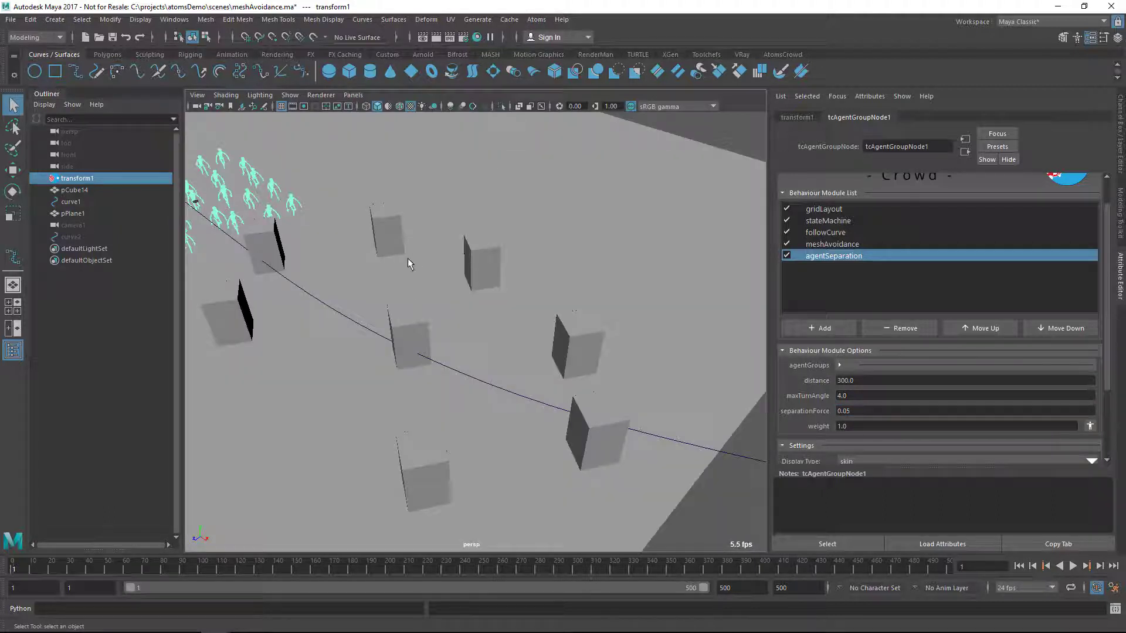
{"action": "left_click_drag", "start_coordinate": [402, 269], "coordinate": [581, 328], "text": "alt"}
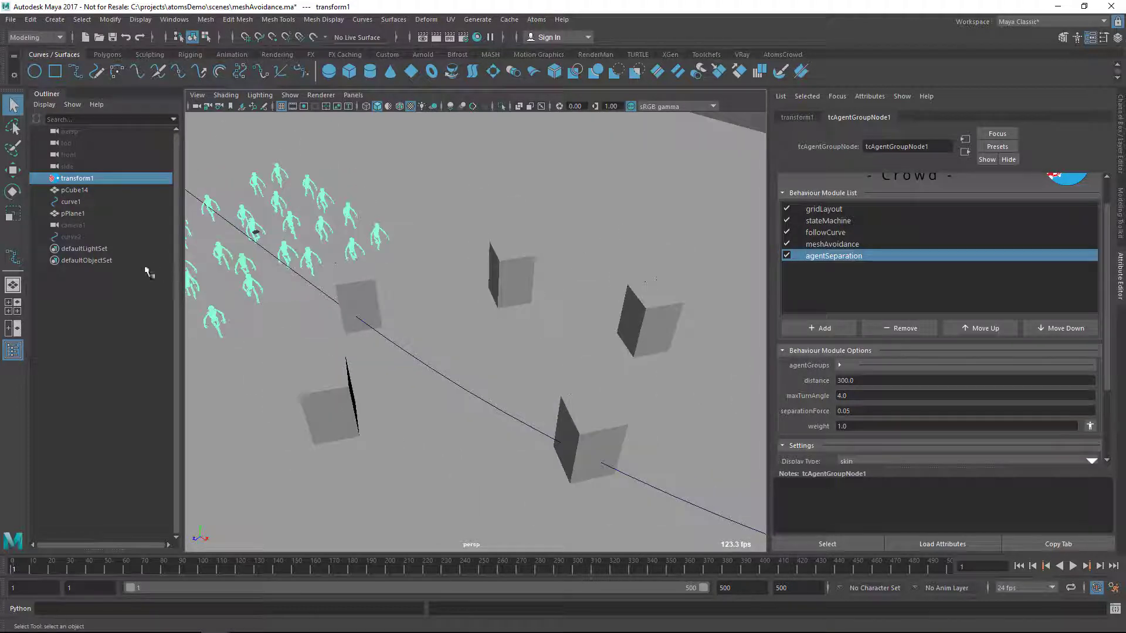
{"action": "left_click", "coordinate": [99, 238]}
{"action": "left_click_drag", "start_coordinate": [480, 290], "coordinate": [476, 320], "text": "alt"}
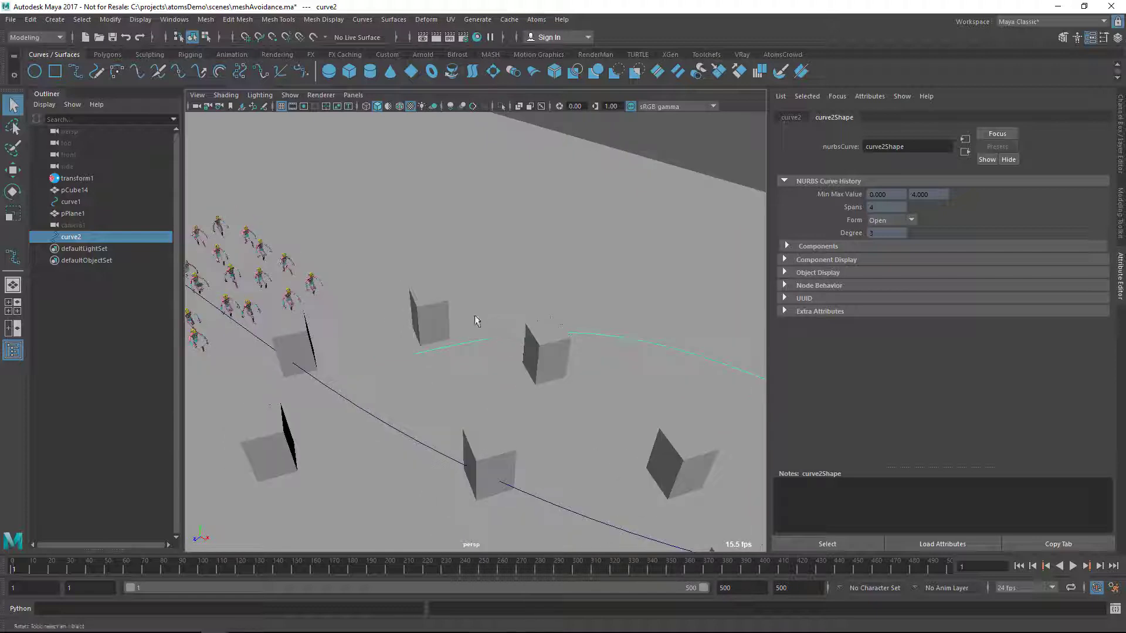
Step: Add a second followCurve module to the agent group and assign curve2 as its curve
{"action": "left_click", "coordinate": [76, 178]}
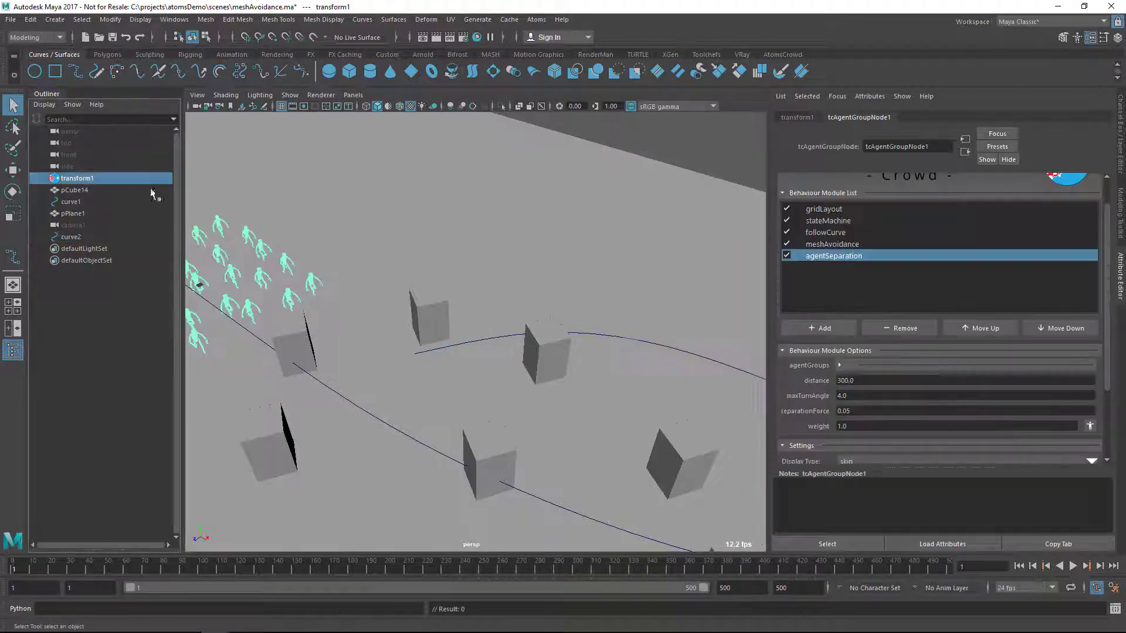
{"action": "left_click", "coordinate": [822, 327]}
{"action": "left_click", "coordinate": [829, 428]}
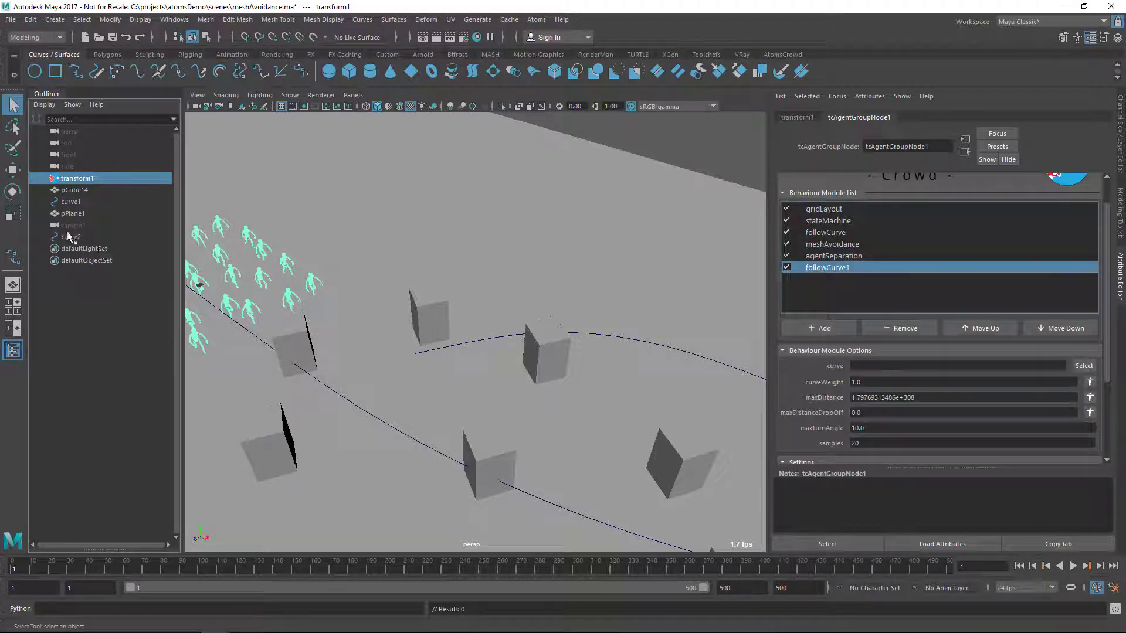
{"action": "left_click", "coordinate": [71, 237]}
{"action": "left_click", "coordinate": [75, 179]}
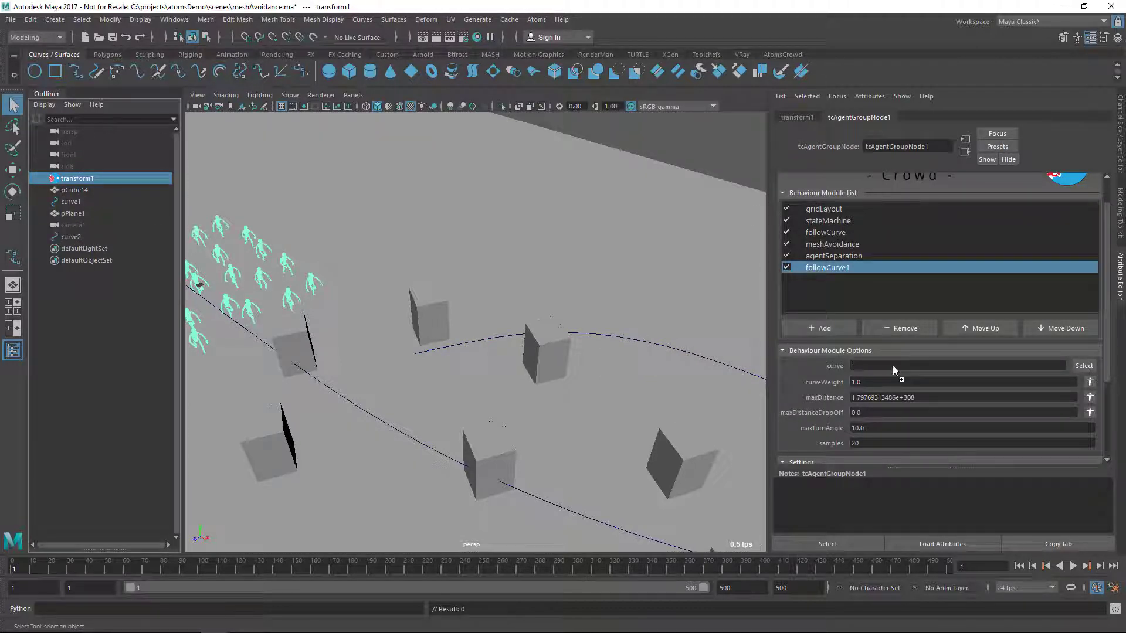
{"action": "left_click", "coordinate": [892, 365]}
{"action": "type", "text": "|curve2"}
Step: Set the second followCurve module's curveWeight to 0.0, then play the simulation and return to the first frame
{"action": "left_click", "coordinate": [880, 382]}
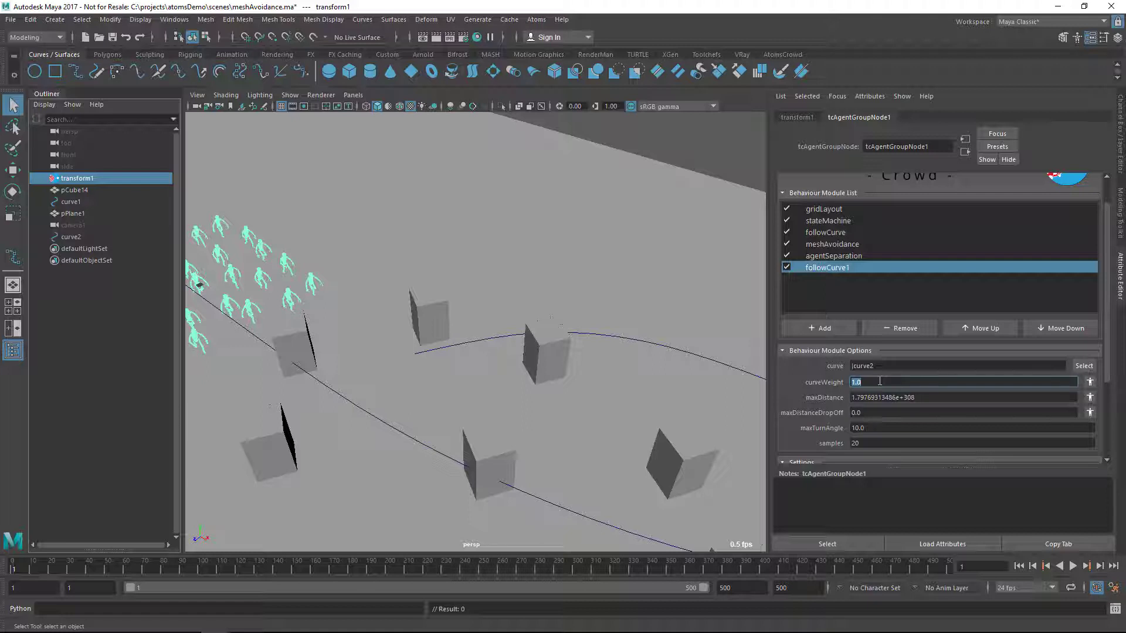
{"action": "type", "text": "0.0"}
{"action": "left_click", "coordinate": [1073, 566]}
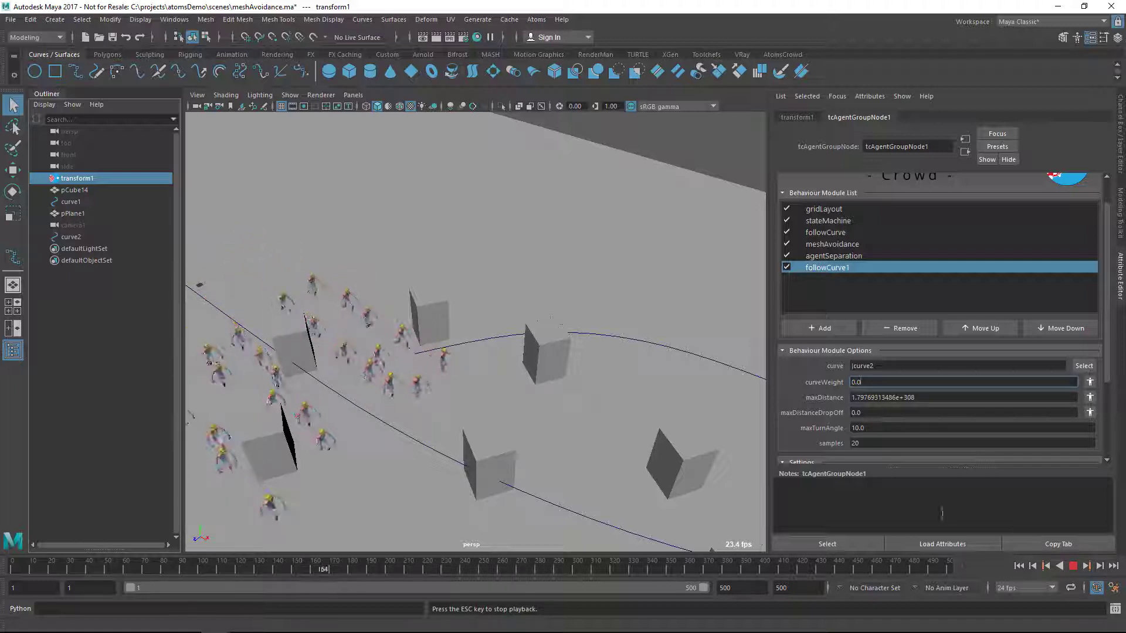
{"action": "left_click", "coordinate": [1072, 568]}
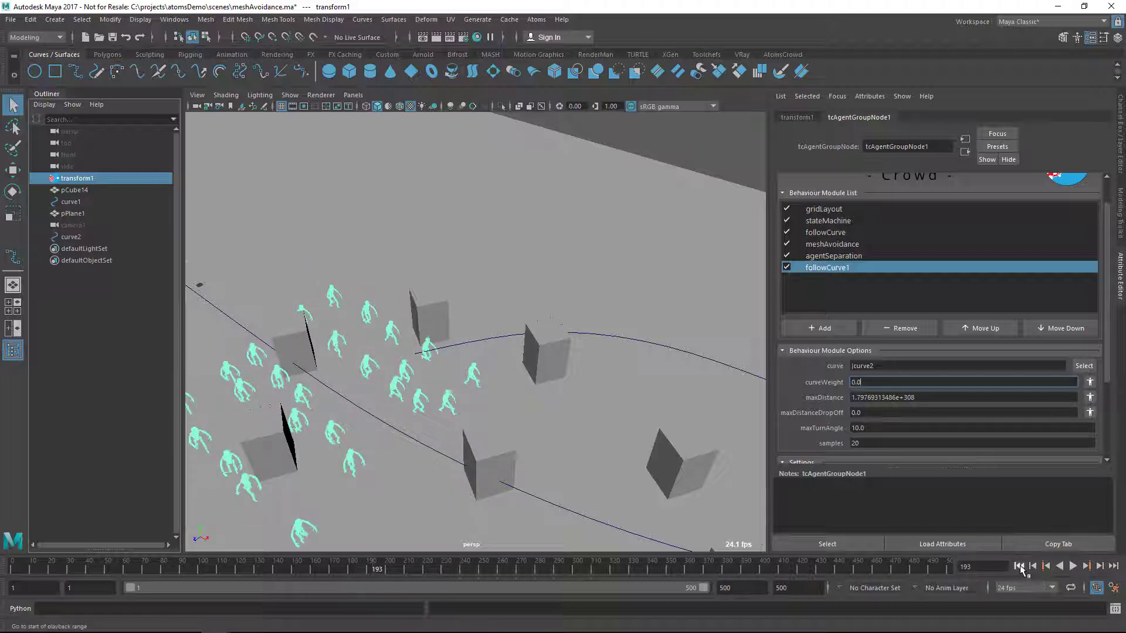
{"action": "left_click", "coordinate": [1020, 567]}
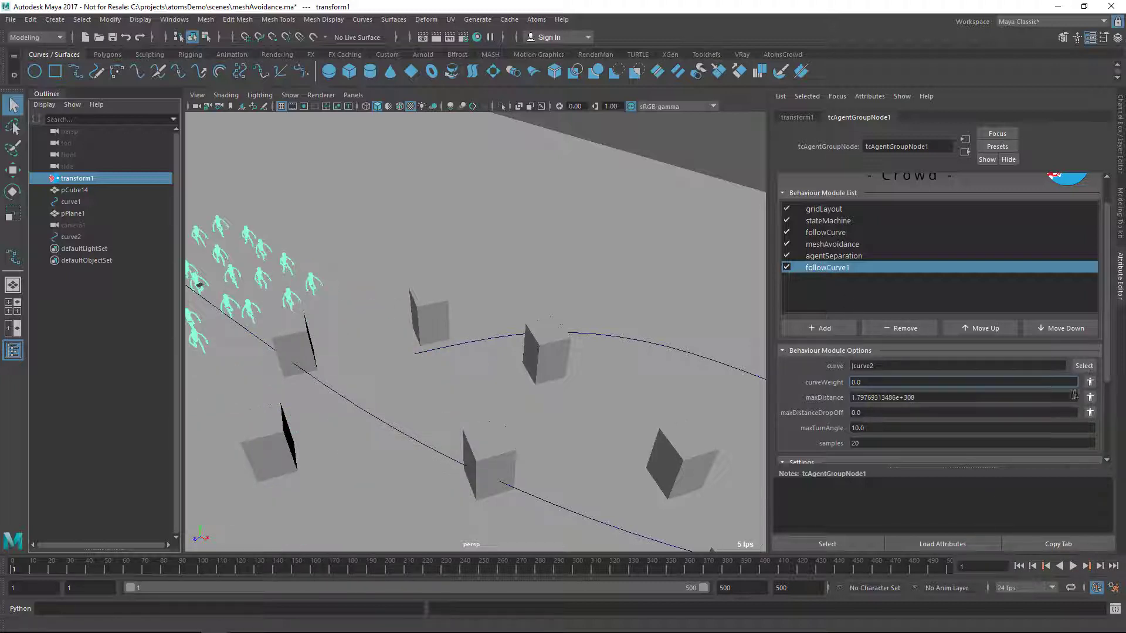
Step: Open the per-agent override for the second followCurve's curveWeight and activate the Agents Selection Tool
{"action": "left_click", "coordinate": [1090, 383]}
{"action": "left_click_drag", "start_coordinate": [862, 404], "coordinate": [806, 195]}
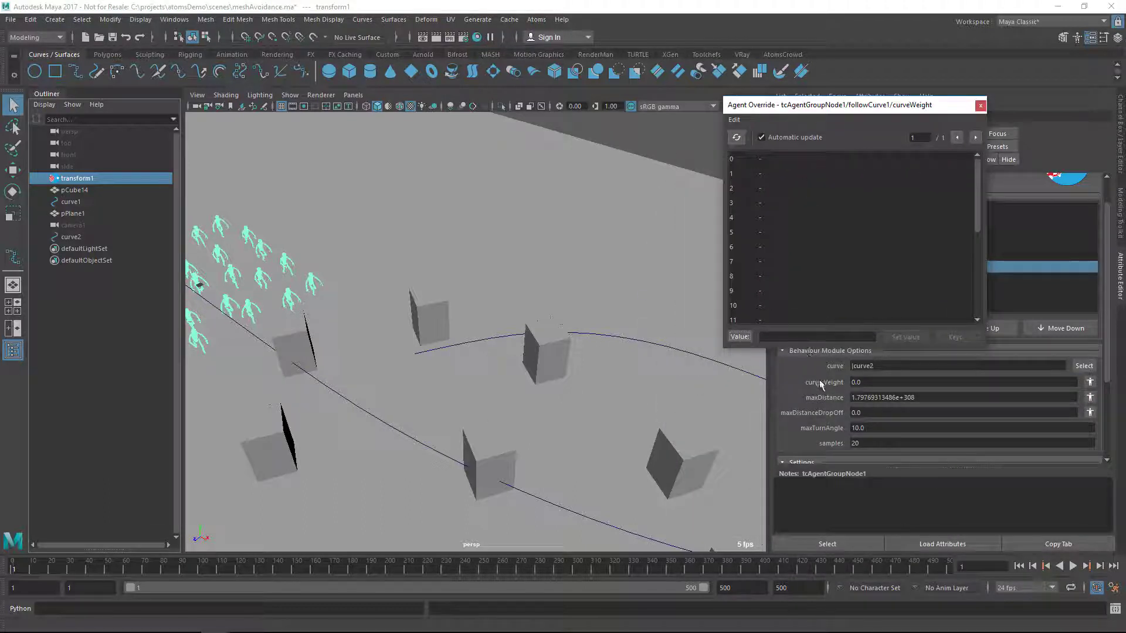
{"action": "scroll", "coordinate": [818, 378], "scroll_direction": "down", "scroll_amount": 3}
{"action": "left_click", "coordinate": [892, 427]}
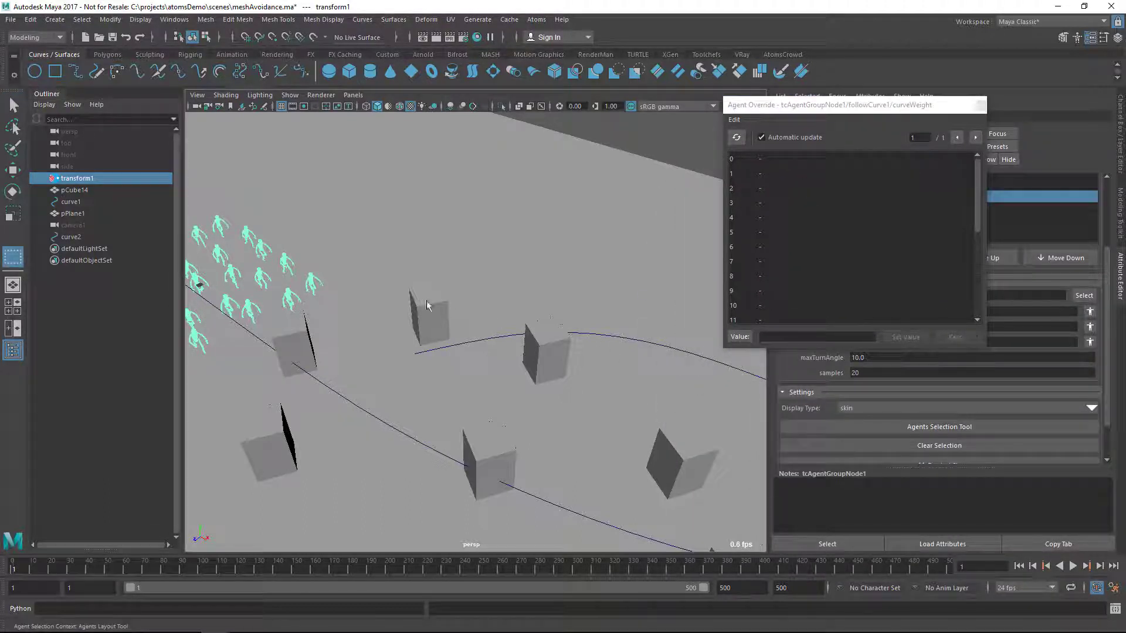
Step: Select agents 0, 1 and 3 in the crowd, and play the simulation to about frame 181
{"action": "left_click", "coordinate": [289, 265]}
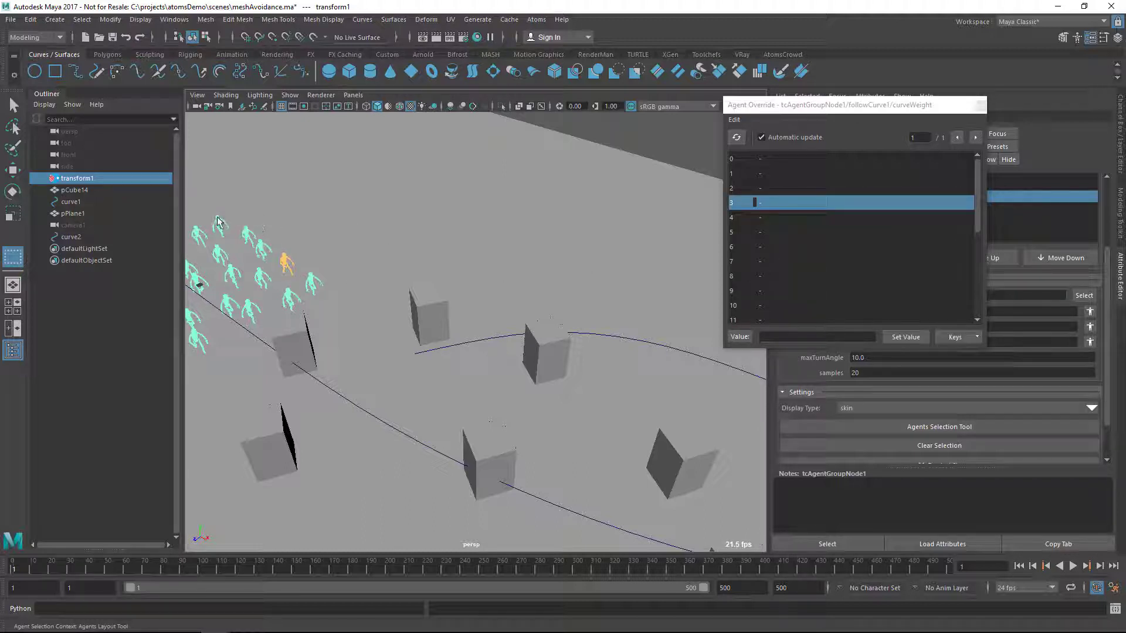
{"action": "left_click_drag", "start_coordinate": [215, 217], "coordinate": [250, 241], "text": "shift"}
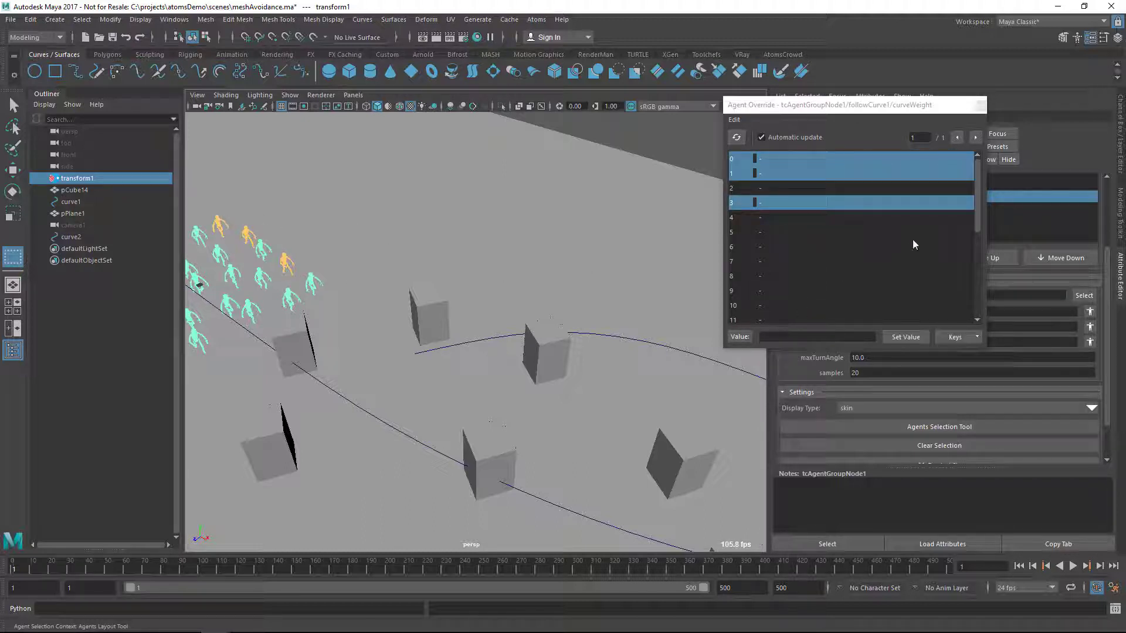
{"action": "left_click", "coordinate": [955, 338]}
{"action": "left_click", "coordinate": [1073, 567]}
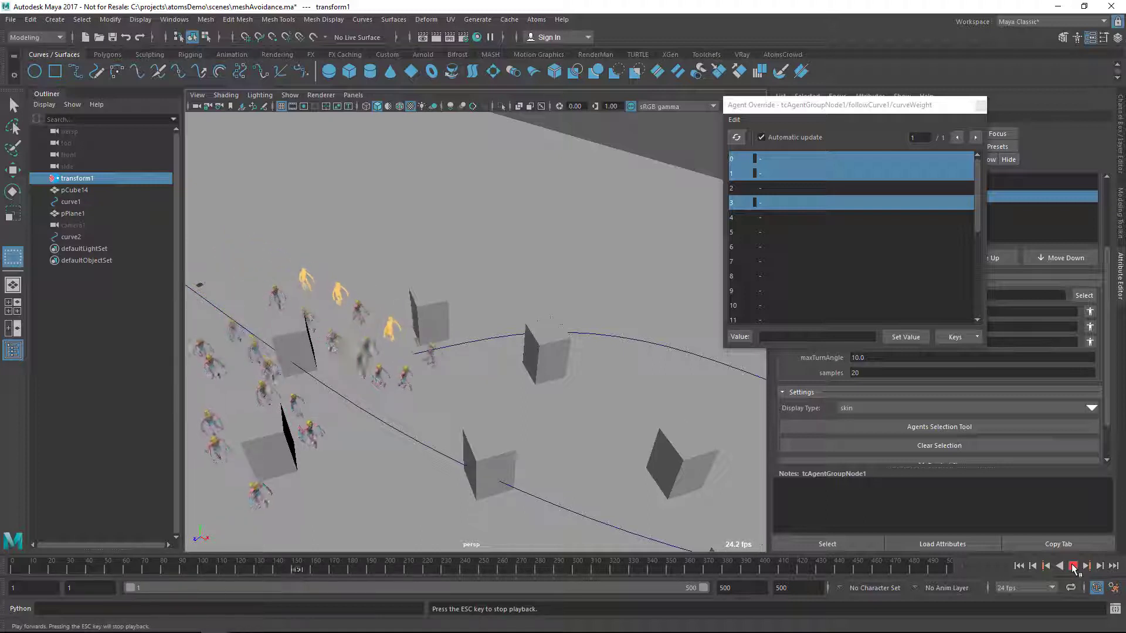
{"action": "left_click", "coordinate": [1073, 567]}
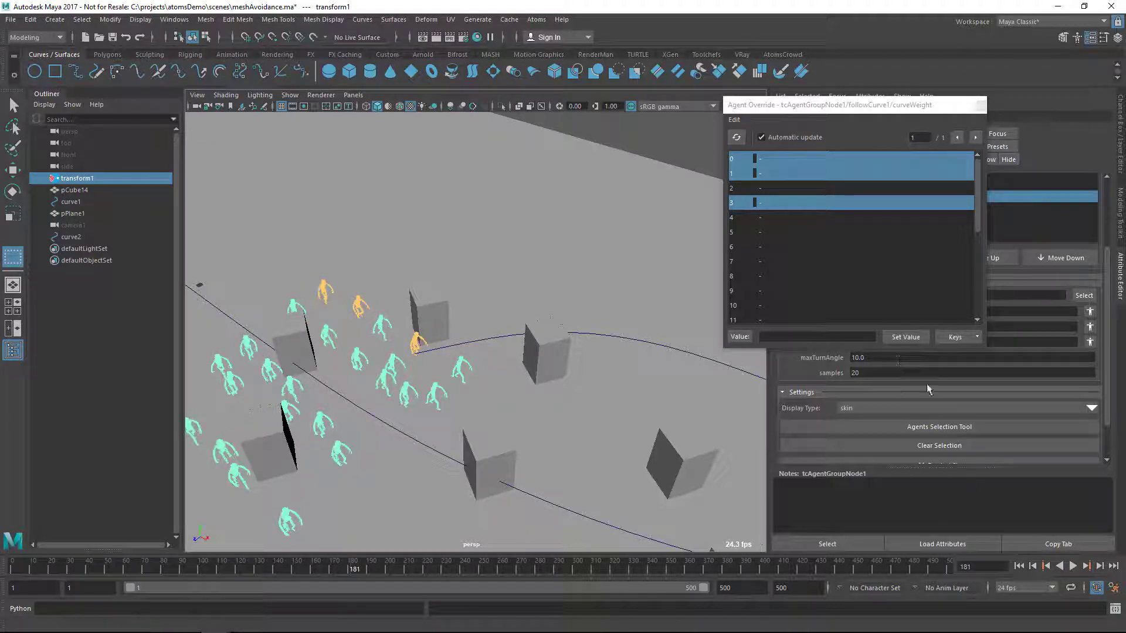
Step: Set a curveWeight override key of 0 for agent 3 at frame 181
{"action": "left_click", "coordinate": [790, 208]}
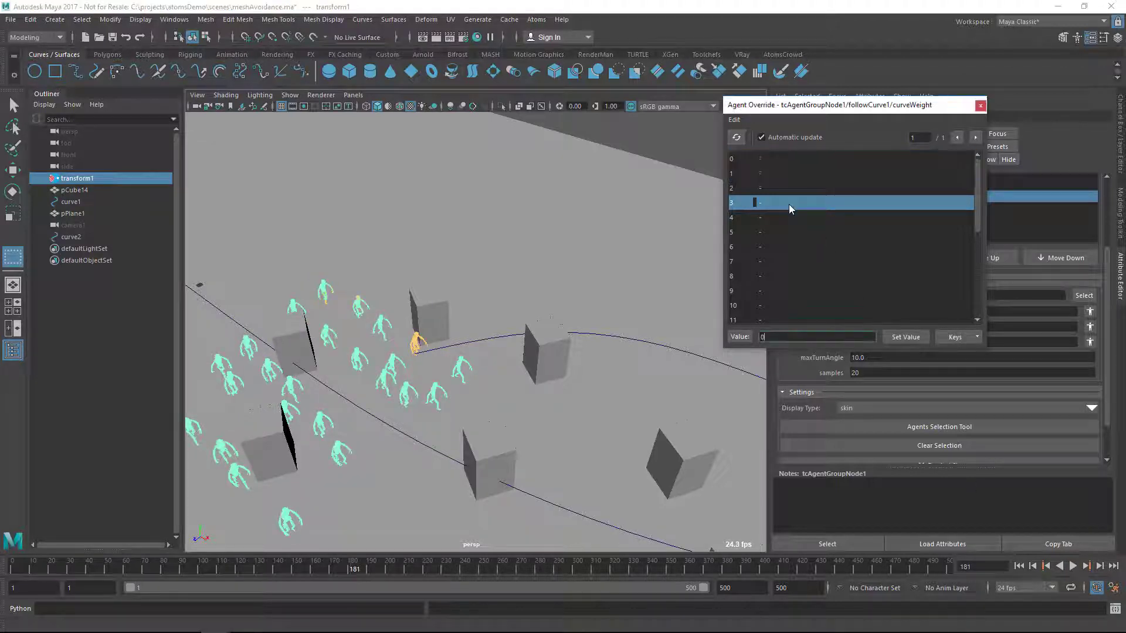
{"action": "left_click", "coordinate": [955, 338]}
{"action": "left_click", "coordinate": [962, 351]}
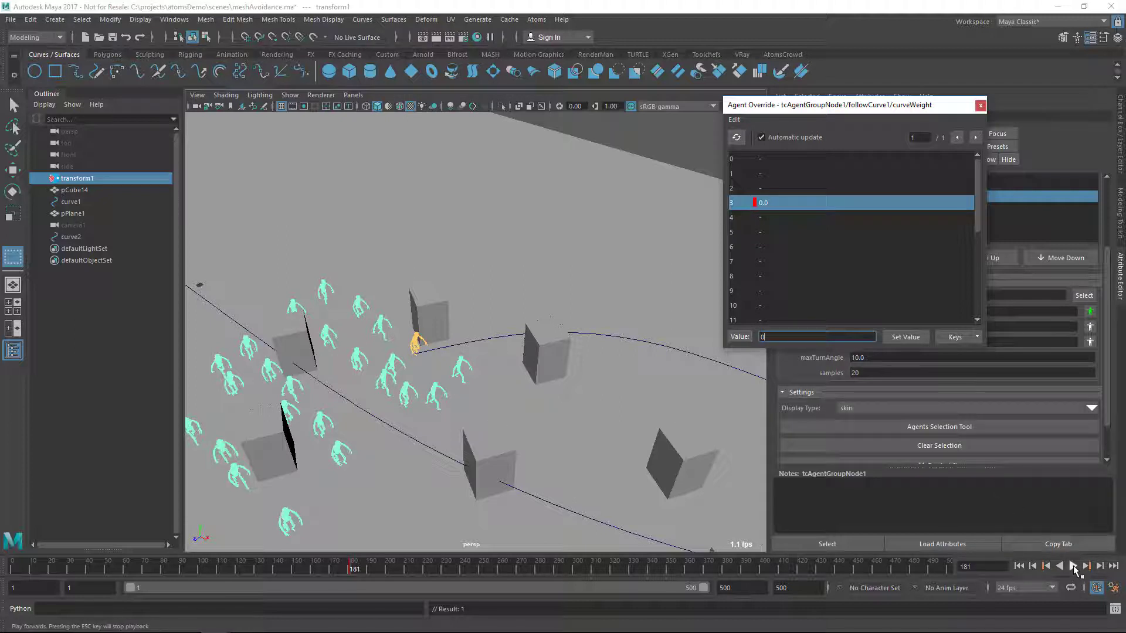
Step: Advance the simulation to about frame 208 and set a curveWeight override key of 1 for agent 3
{"action": "left_click", "coordinate": [1074, 567]}
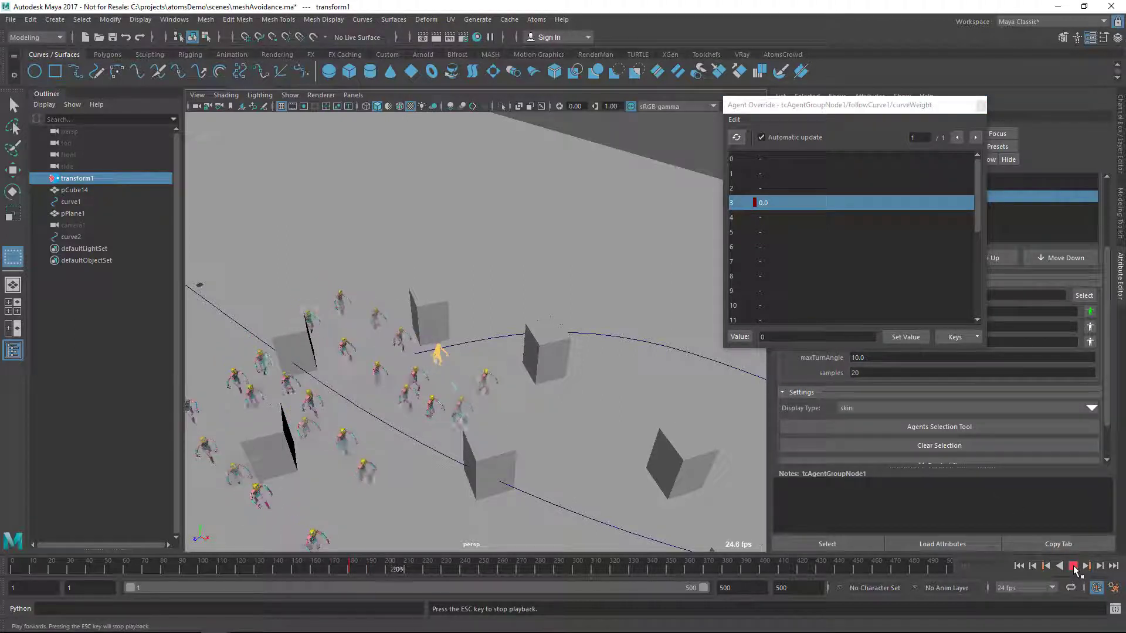
{"action": "left_click", "coordinate": [761, 337]}
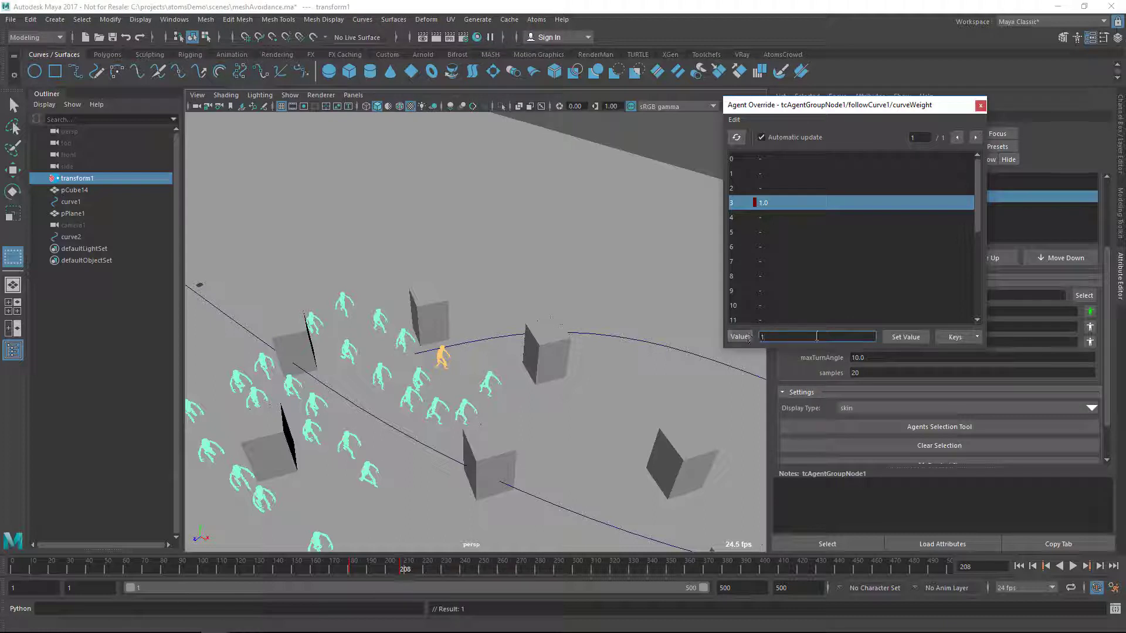
{"action": "left_click", "coordinate": [955, 337]}
{"action": "left_click", "coordinate": [967, 347]}
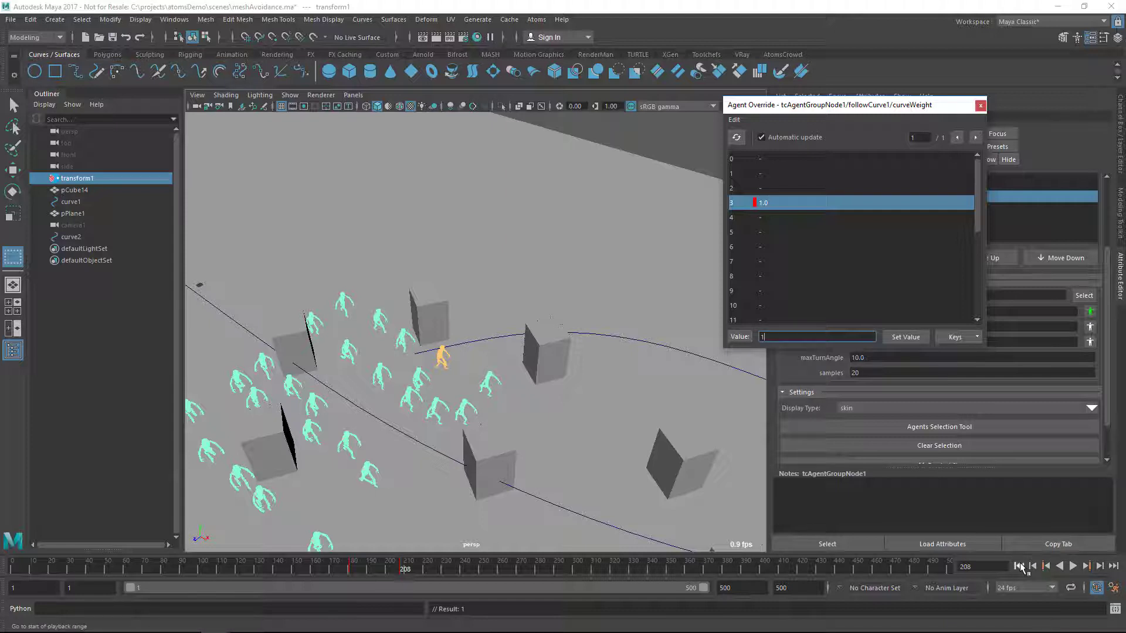
Step: Advance the simulation to about frame 255 and set a curveWeight override key of 0 for agent 1
{"action": "left_click", "coordinate": [1075, 567]}
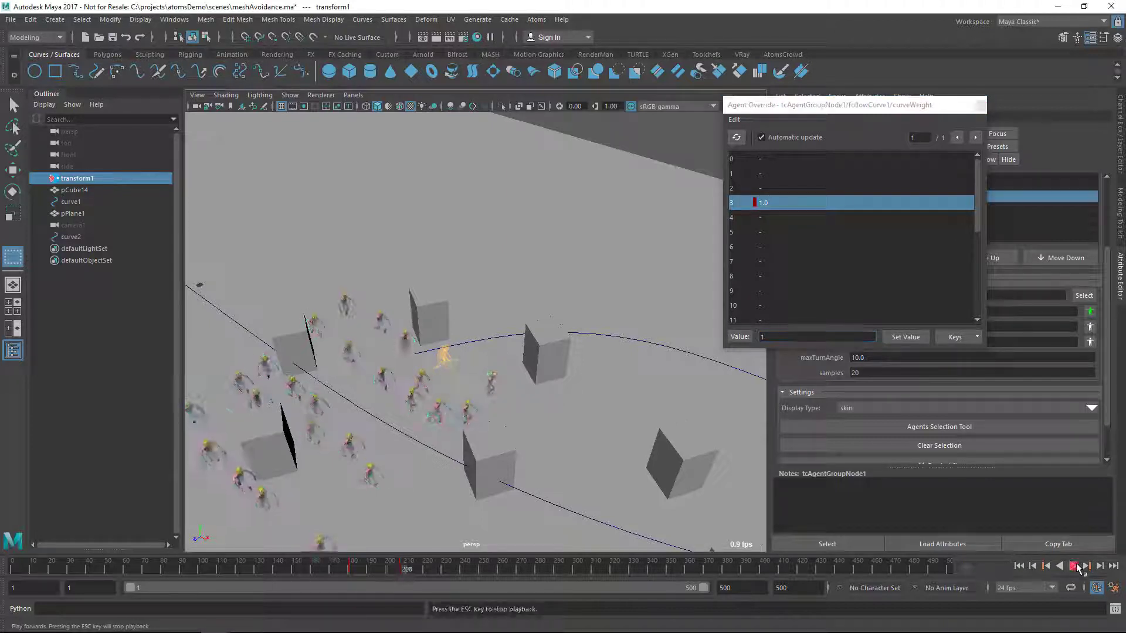
{"action": "left_click", "coordinate": [1076, 566]}
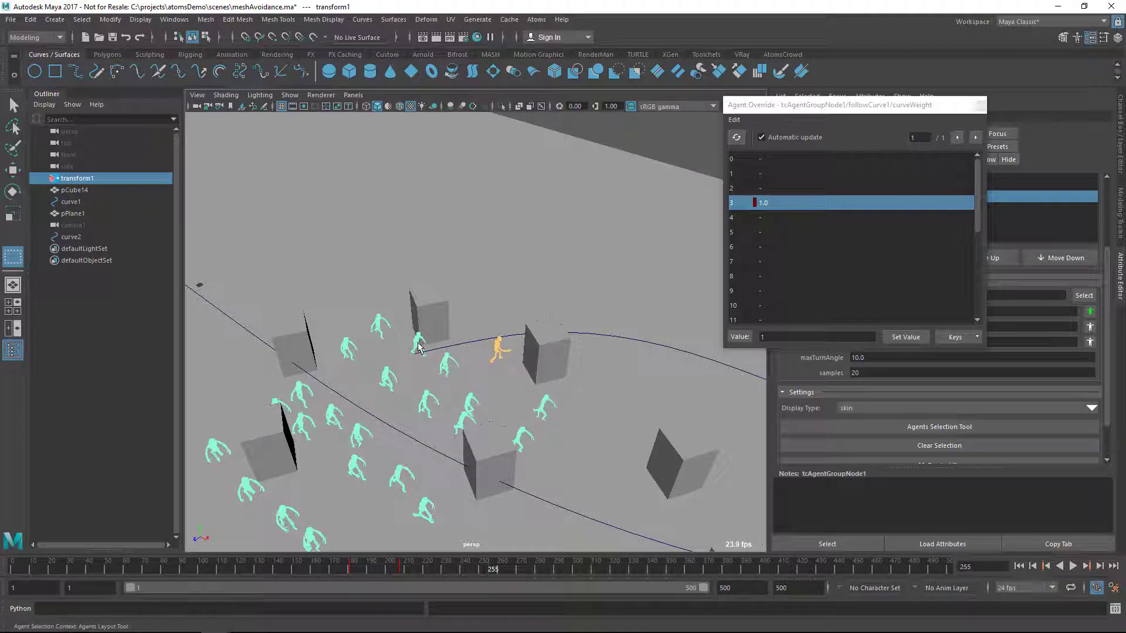
{"action": "left_click", "coordinate": [779, 175]}
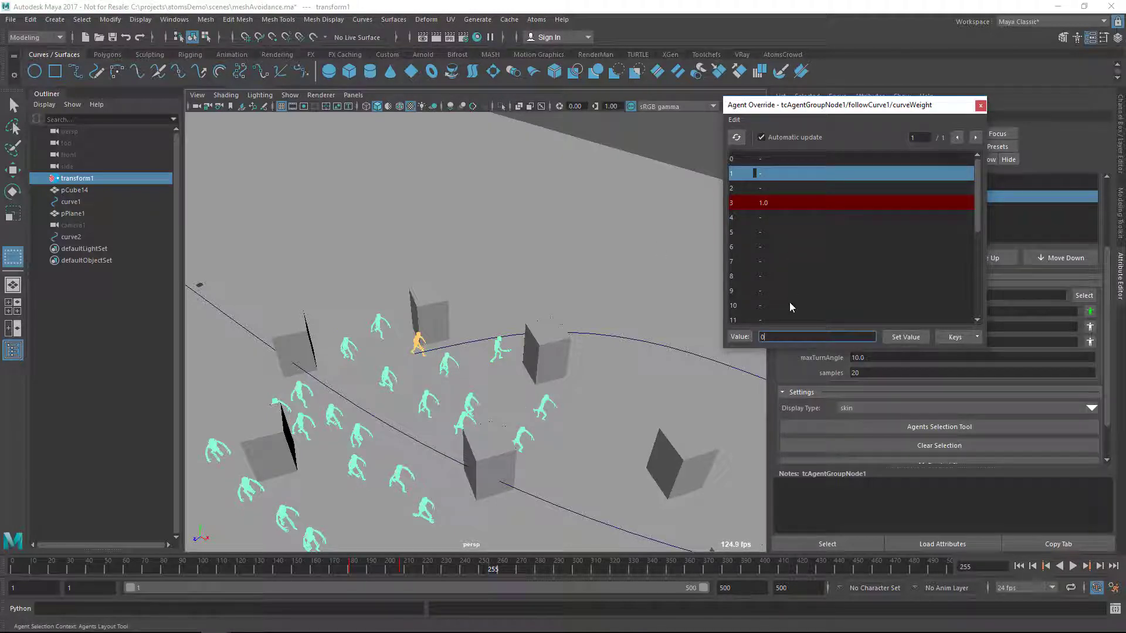
{"action": "left_click", "coordinate": [946, 338]}
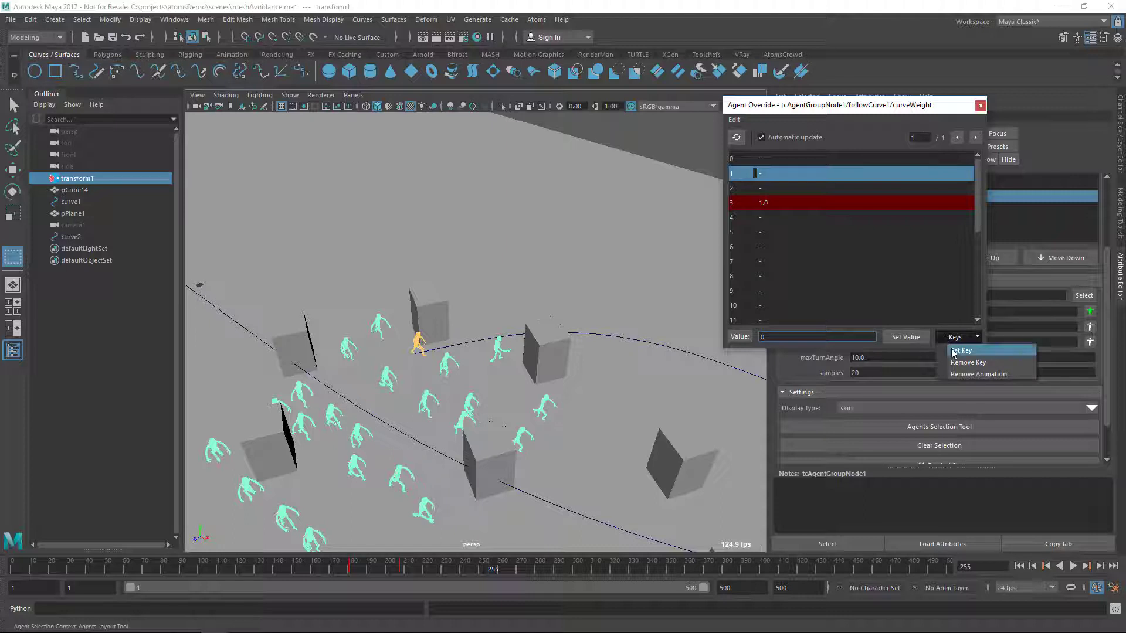
{"action": "left_click", "coordinate": [960, 351]}
Step: Advance the simulation to about frame 294 and set a curveWeight override key of 1 for agent 1
{"action": "left_click", "coordinate": [1073, 566]}
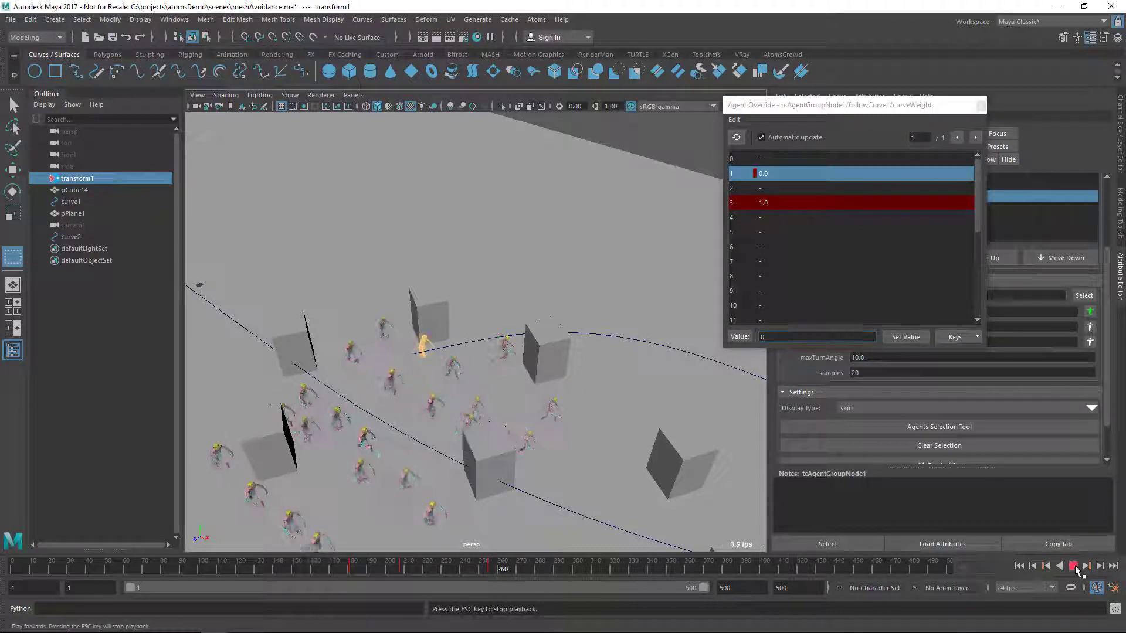
{"action": "left_click", "coordinate": [1074, 567]}
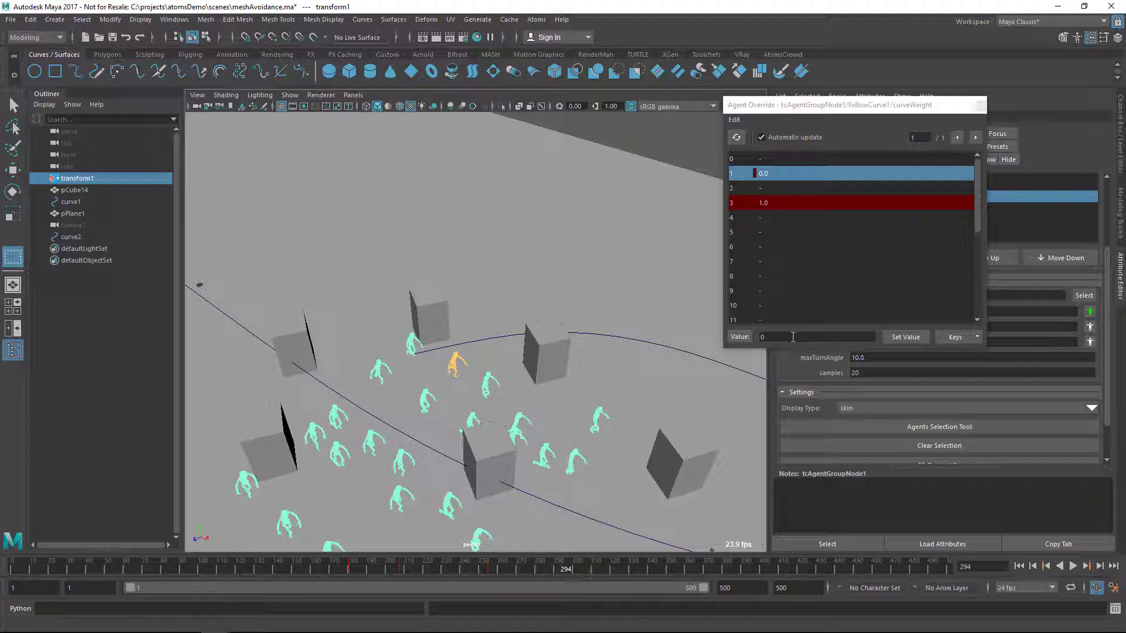
{"action": "left_click", "coordinate": [765, 336]}
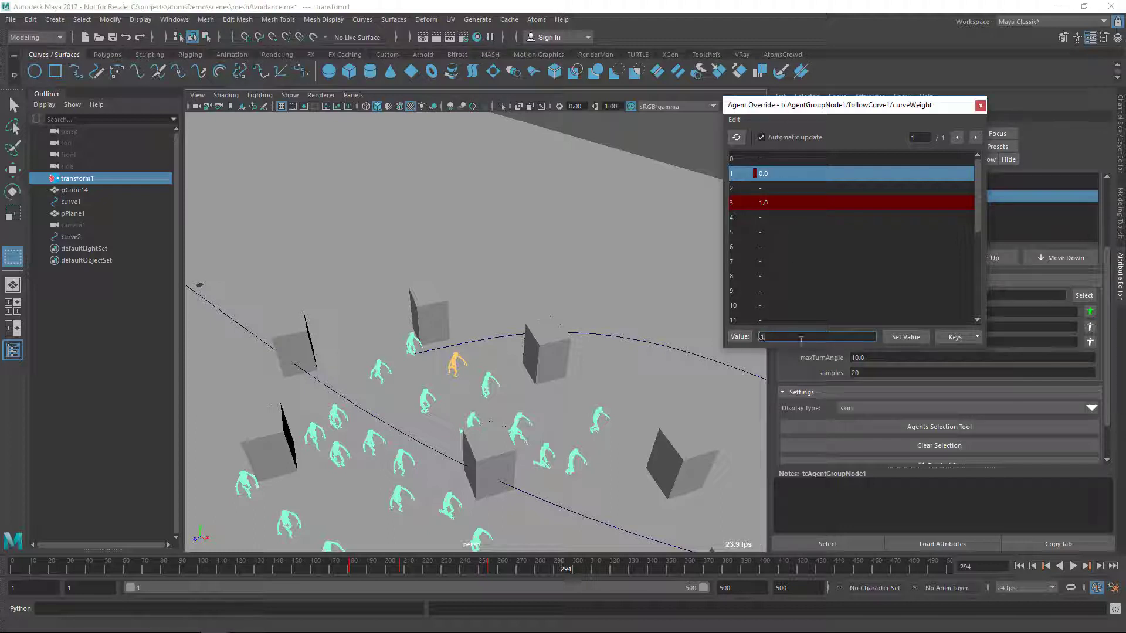
{"action": "left_click", "coordinate": [945, 338]}
{"action": "left_click", "coordinate": [937, 351]}
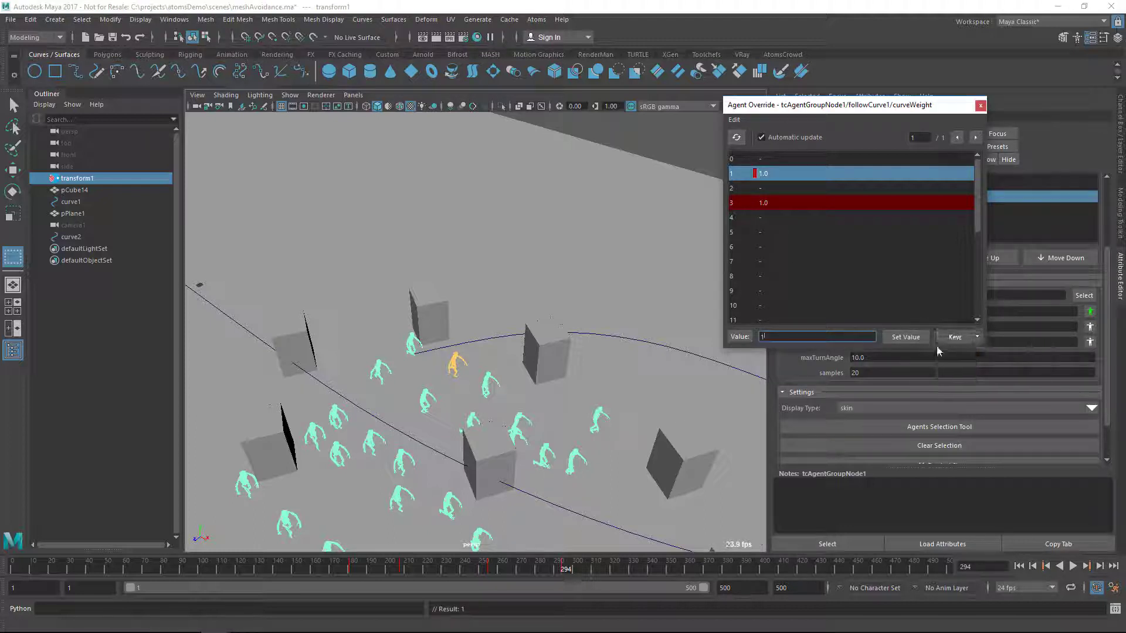
Step: Set a curveWeight override key of 0 for agent 0 at frame 294
{"action": "left_click", "coordinate": [769, 159]}
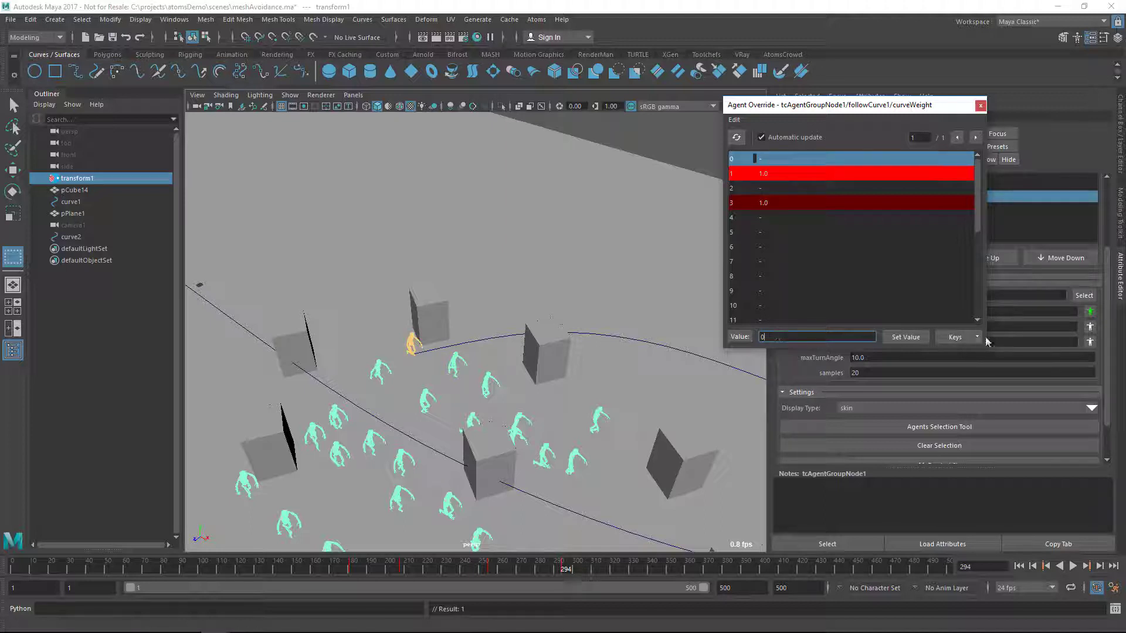
{"action": "left_click", "coordinate": [954, 337]}
{"action": "left_click", "coordinate": [945, 351]}
Step: Advance the simulation to about frame 324 and set a curveWeight override key of 1 for agent 0
{"action": "left_click", "coordinate": [1072, 567]}
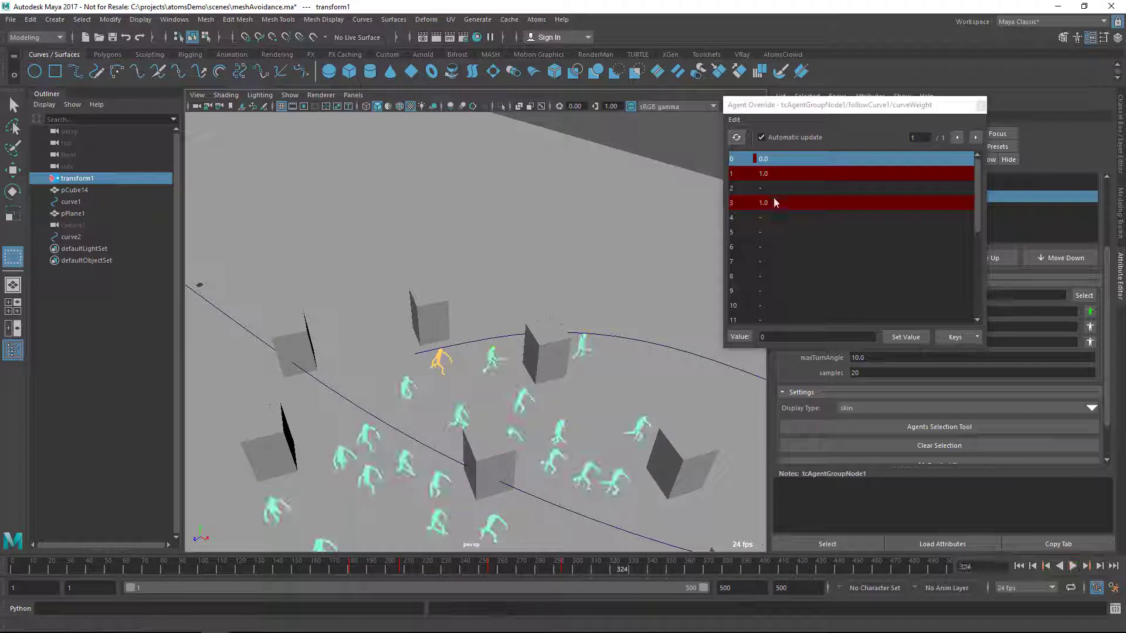
{"action": "left_click", "coordinate": [786, 336]}
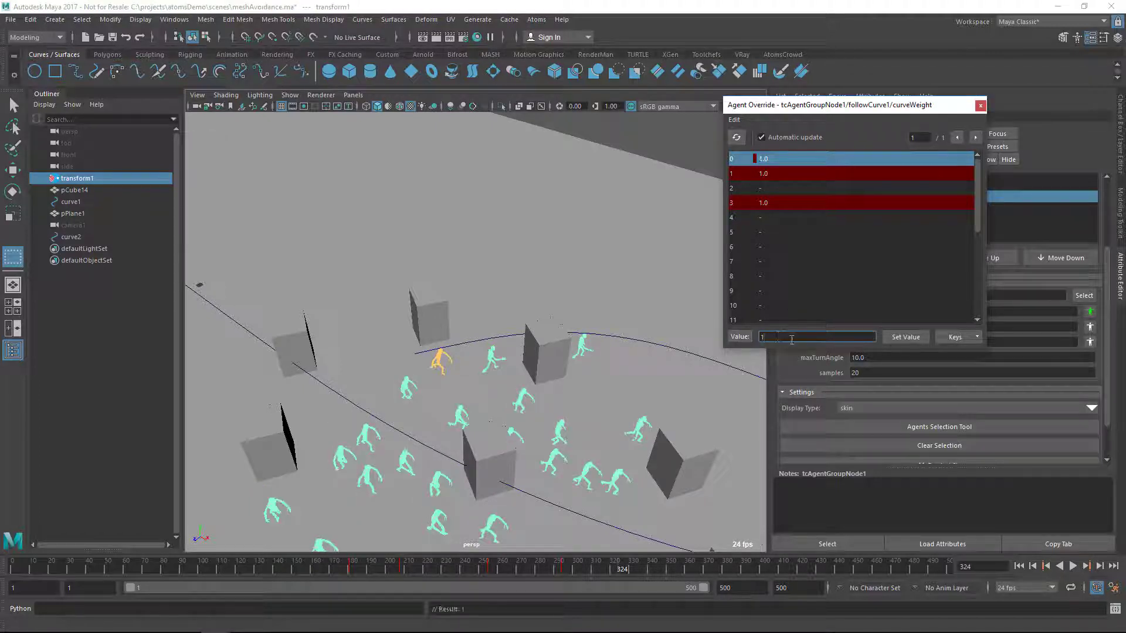
{"action": "left_click", "coordinate": [954, 337]}
{"action": "left_click", "coordinate": [945, 351]}
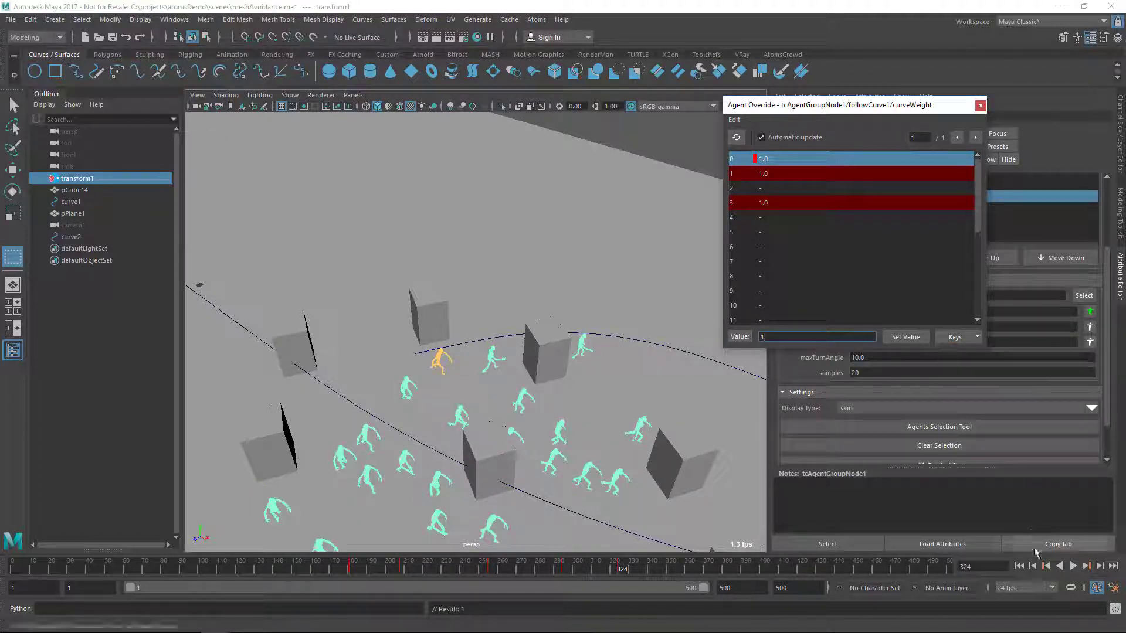
Step: Play the simulation from the first frame, clear the agent selection during playback, and stop near the end
{"action": "left_click", "coordinate": [1019, 566]}
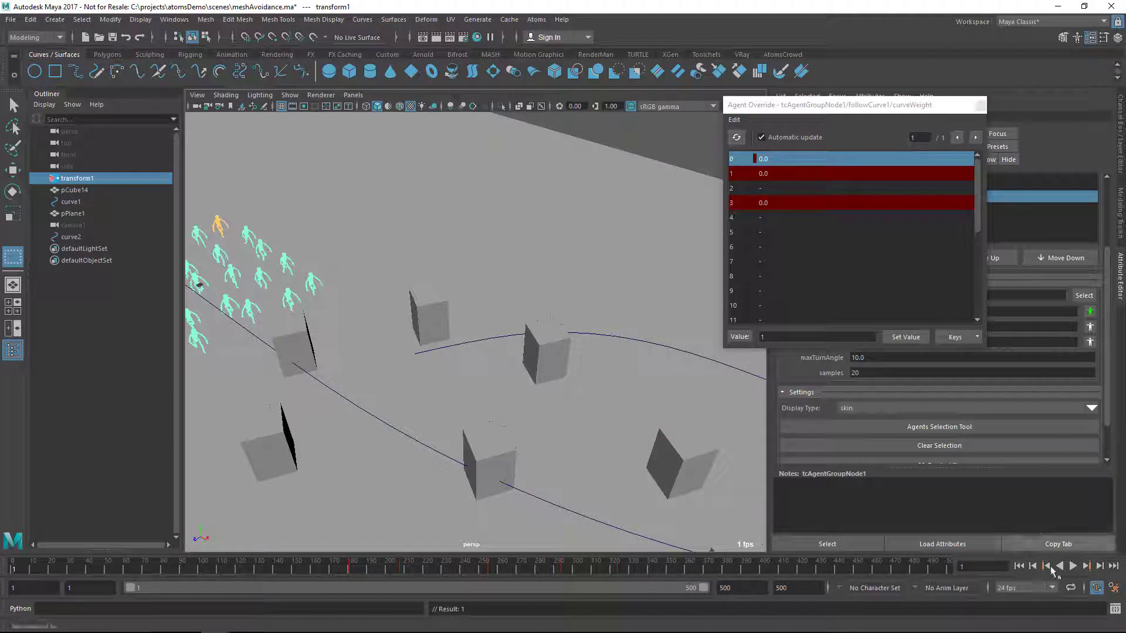
{"action": "left_click", "coordinate": [1073, 567]}
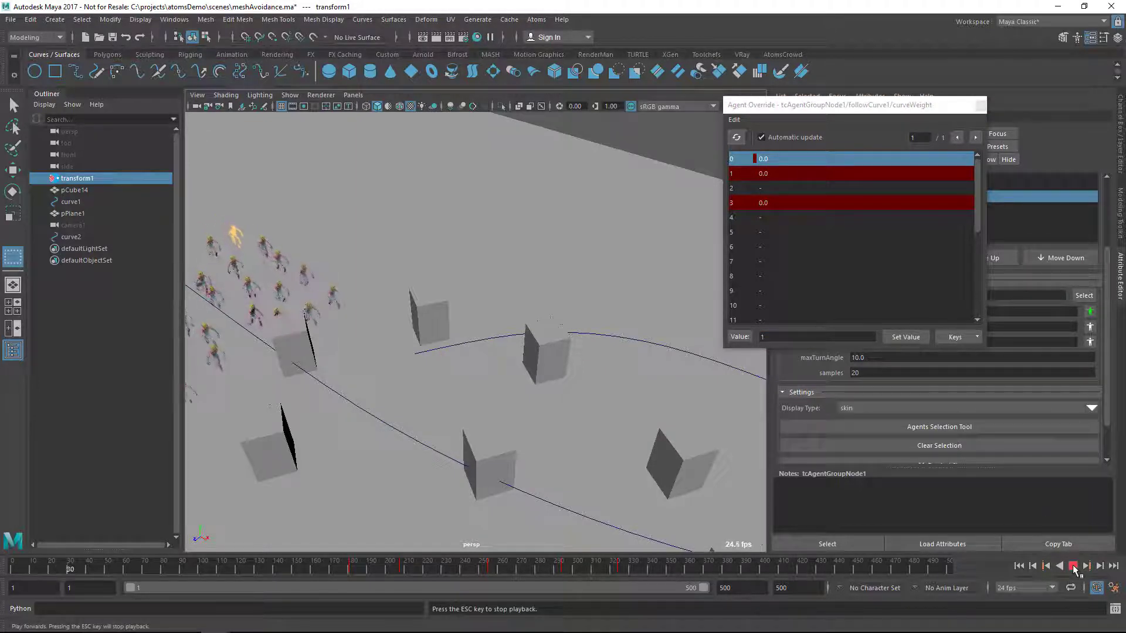
{"action": "left_click", "coordinate": [936, 447]}
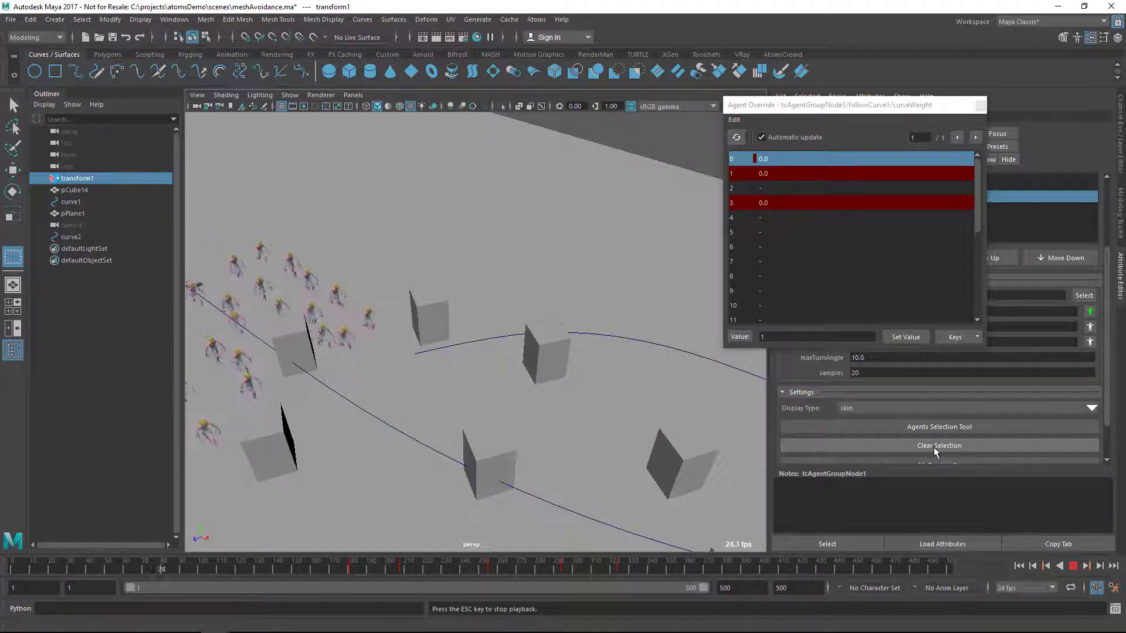
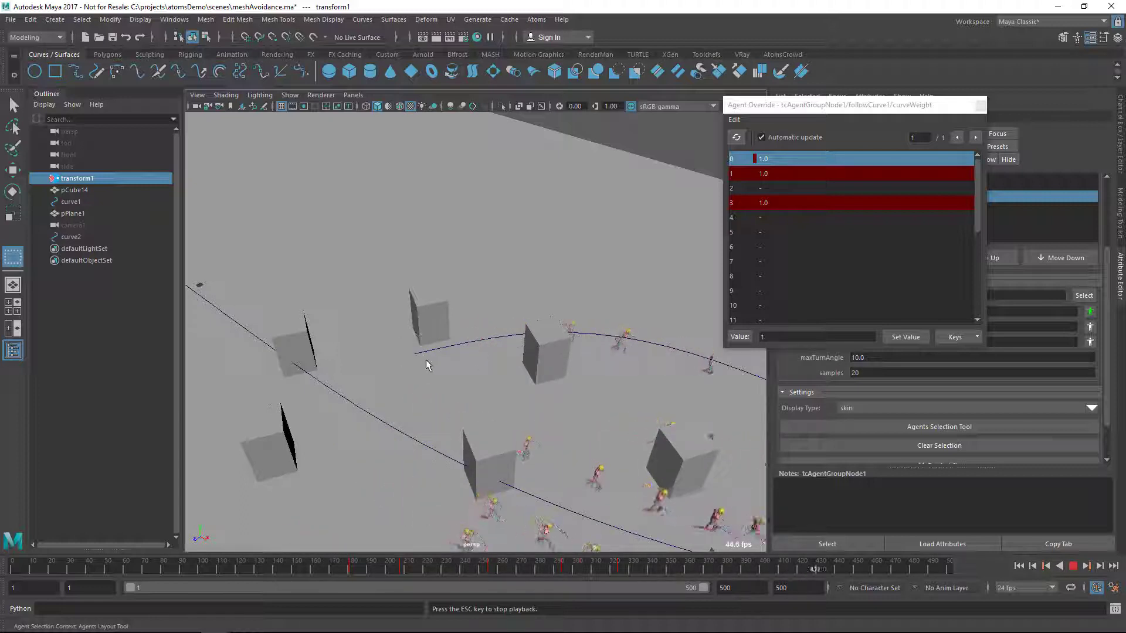
{"action": "left_click", "coordinate": [1072, 572]}
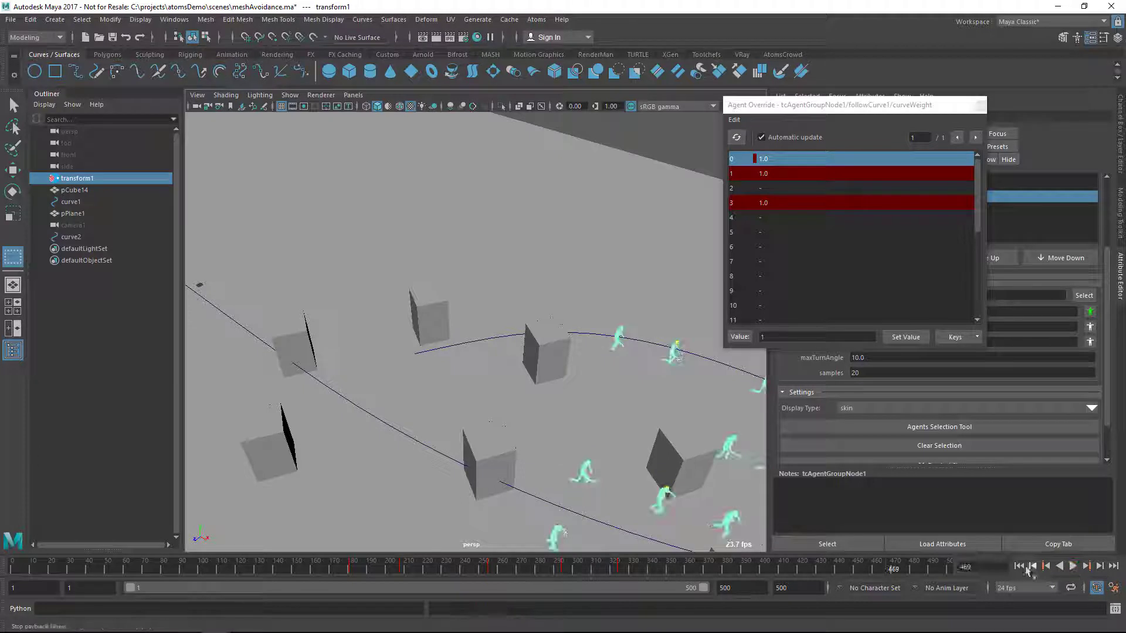
Step: Return to the first frame and set the second followCurve module's maxTurnAngle to 6
{"action": "left_click", "coordinate": [1019, 565]}
{"action": "left_click", "coordinate": [859, 358]}
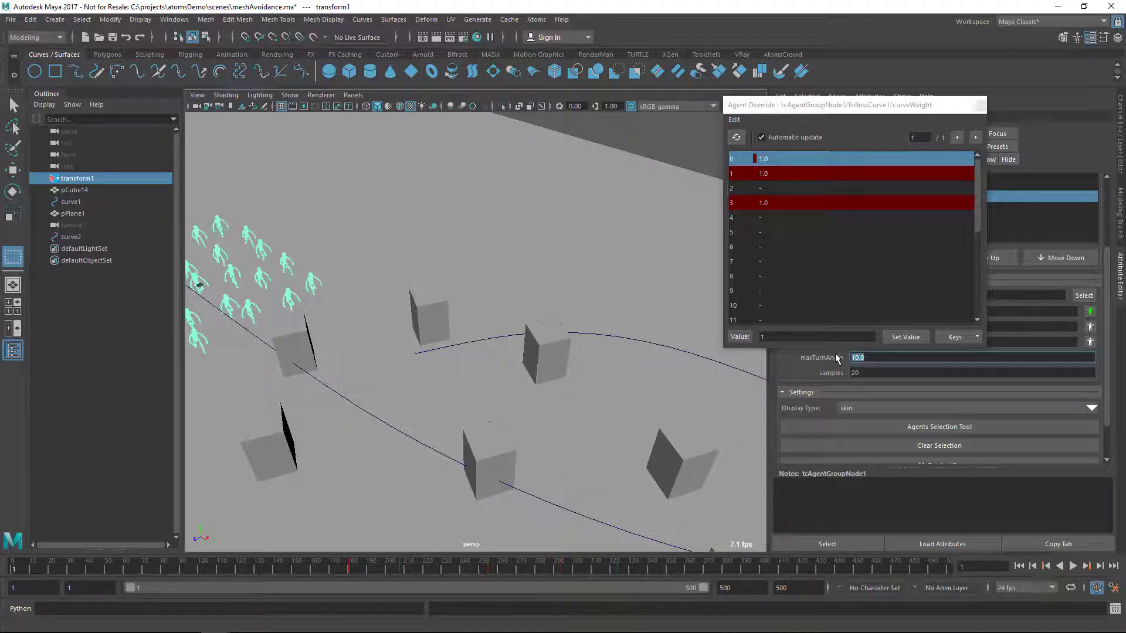
{"action": "type", "text": "6"}
{"action": "key", "text": "Tab"}
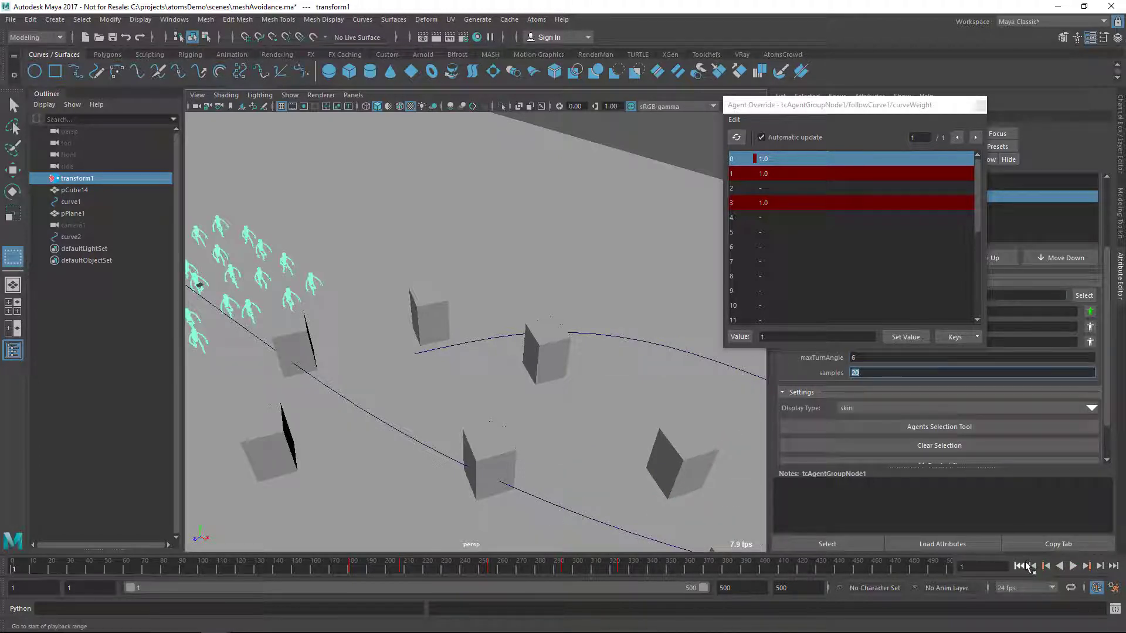
Step: Play the simulation, close the Agent Override window, and stop playback
{"action": "left_click", "coordinate": [1071, 567]}
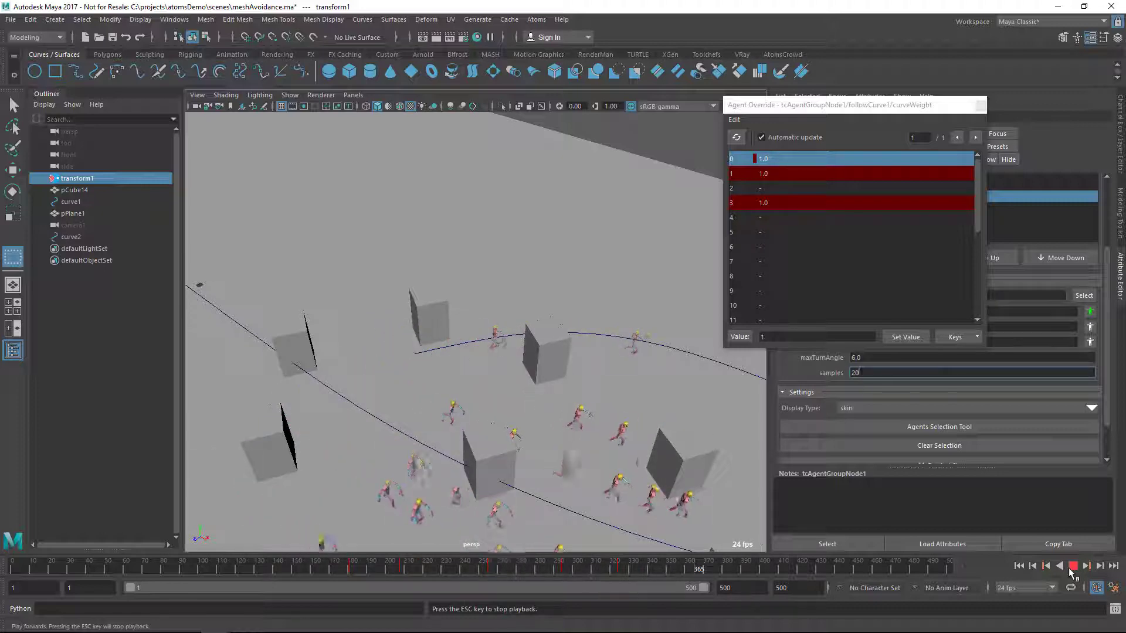
{"action": "left_click", "coordinate": [981, 105]}
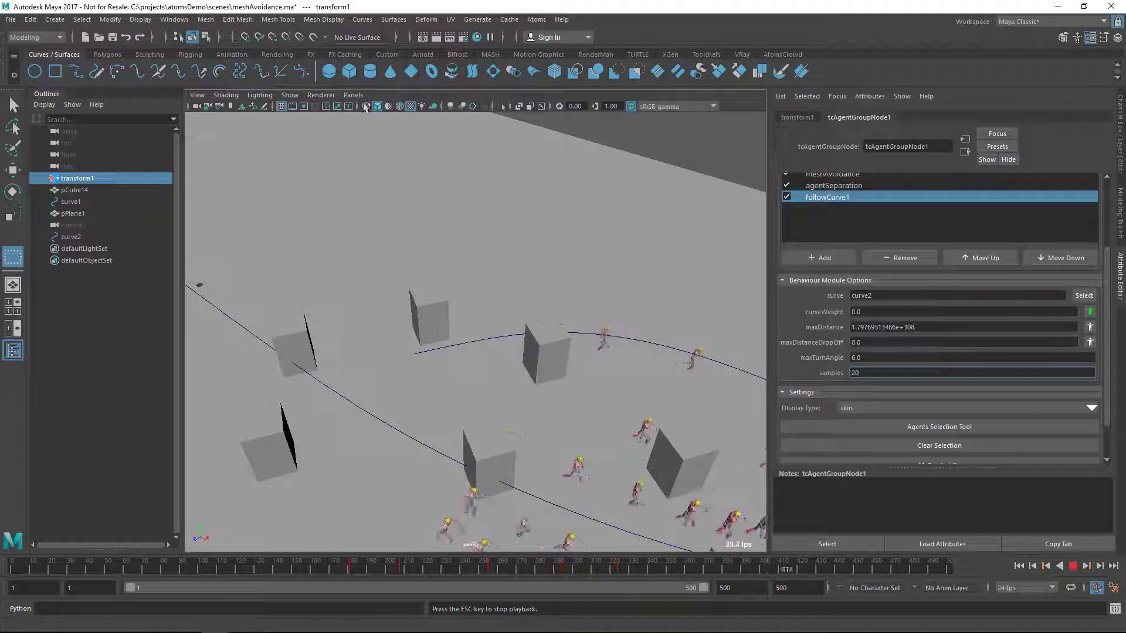
{"action": "left_click", "coordinate": [1073, 566]}
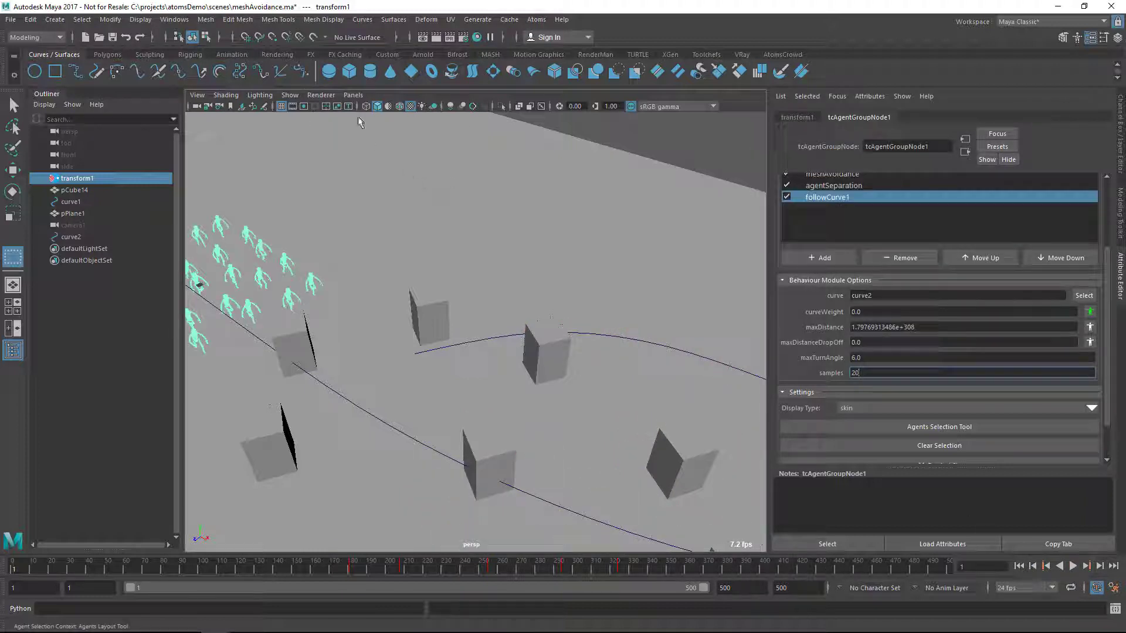
Step: Switch the viewport to camera1 and play the simulation from the first frame
{"action": "left_click", "coordinate": [353, 95]}
{"action": "mouse_move", "coordinate": [370, 107]}
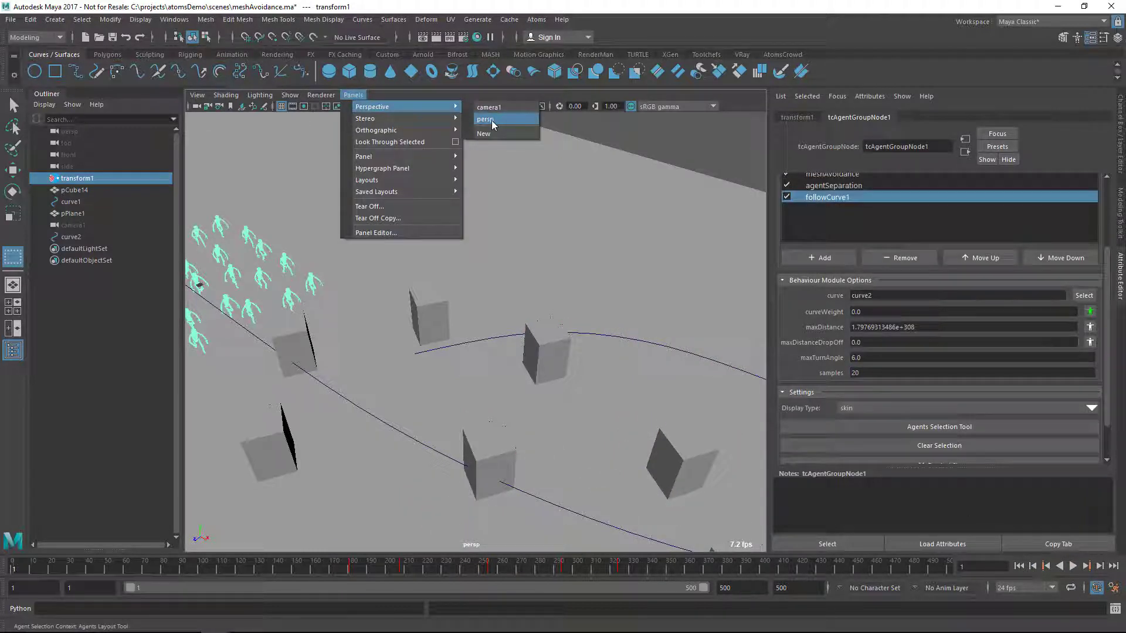
{"action": "left_click", "coordinate": [488, 107]}
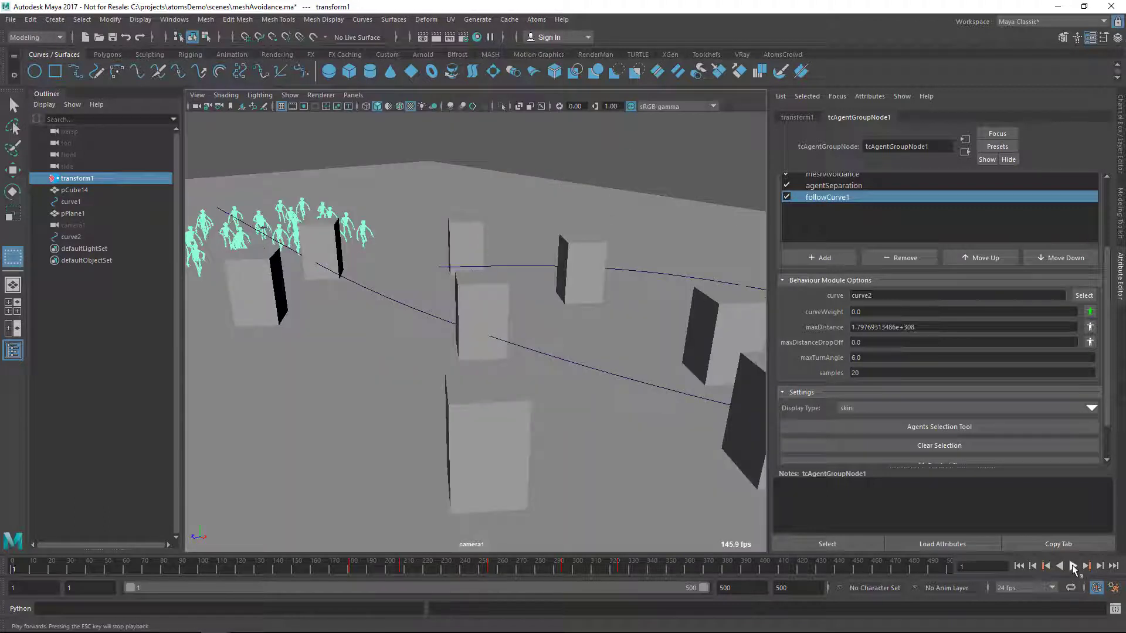
{"action": "left_click", "coordinate": [1073, 566]}
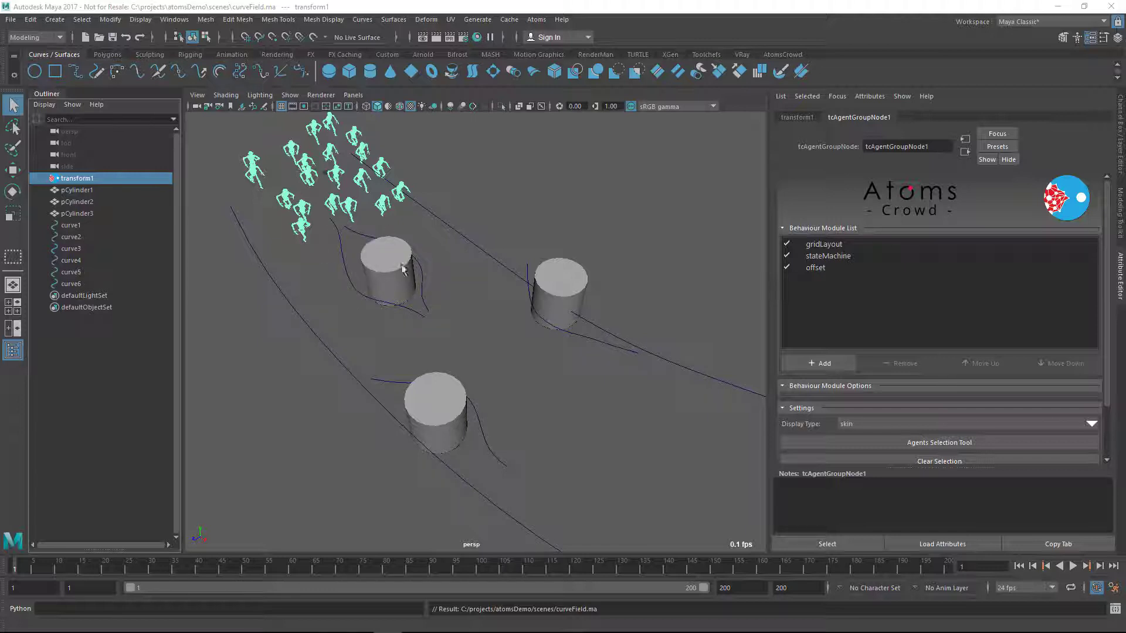
Step: Add a curveField behaviour module to the agent group and expand its curves list
{"action": "left_click", "coordinate": [823, 364]}
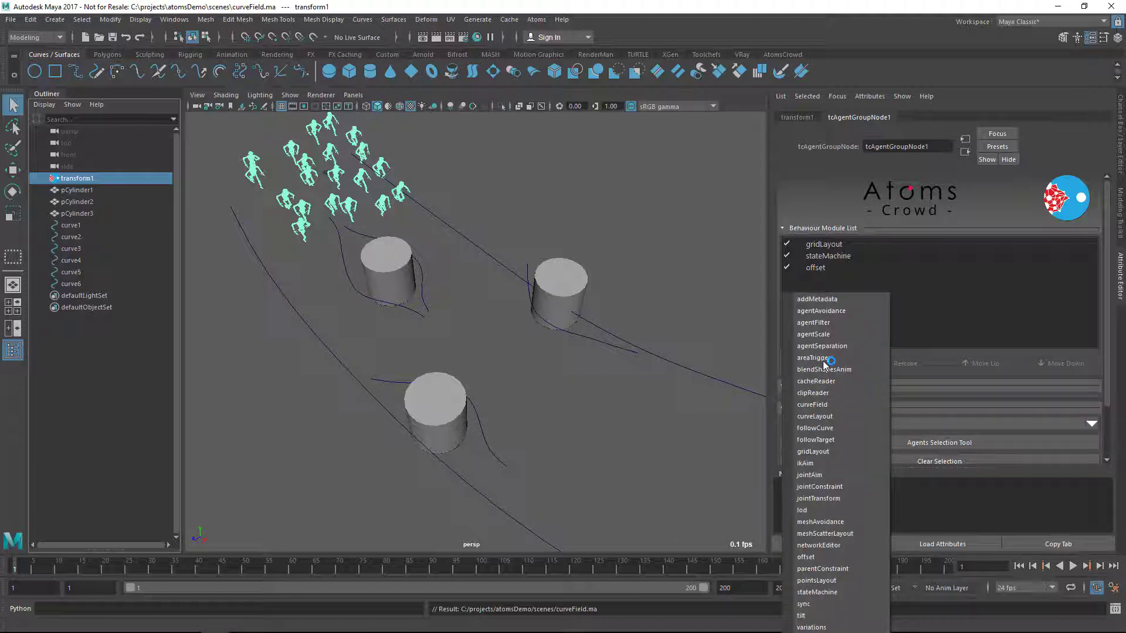
{"action": "left_click", "coordinate": [814, 405]}
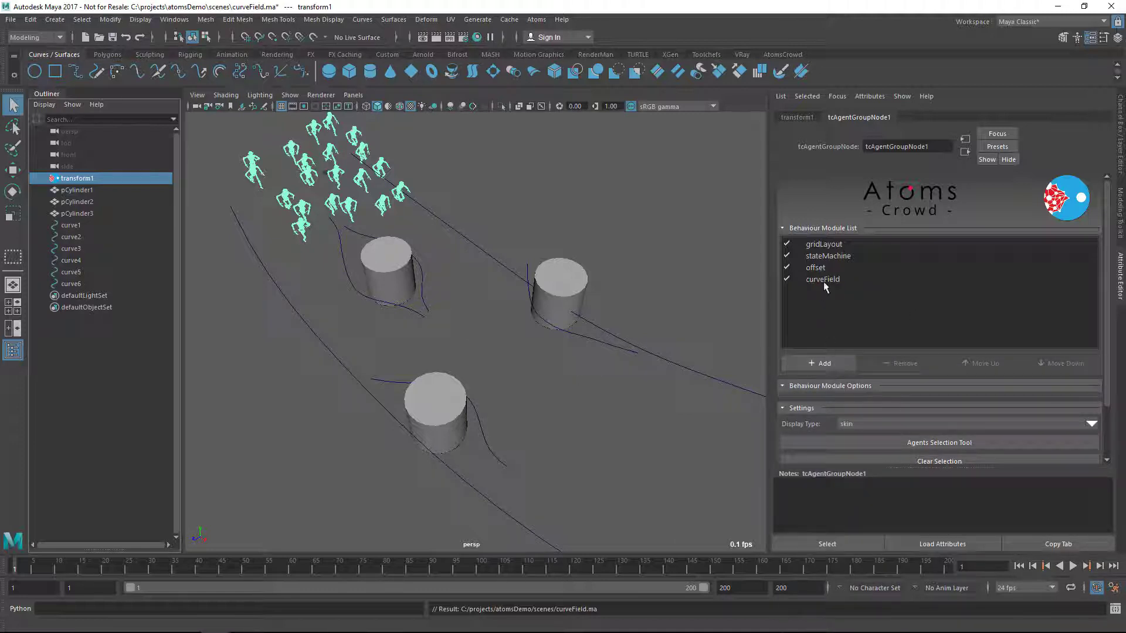
{"action": "left_click", "coordinate": [853, 330]}
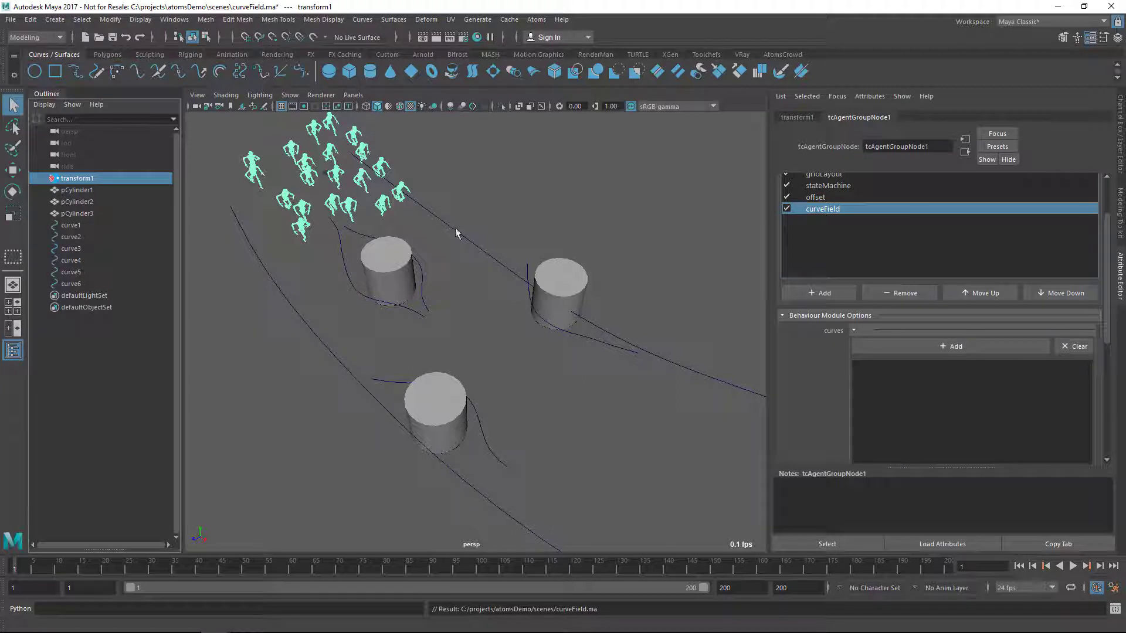
Step: Assign the two long outer curves to two new entries in the curveField module's curves list
{"action": "left_click", "coordinate": [447, 206]}
{"action": "left_click", "coordinate": [246, 280]}
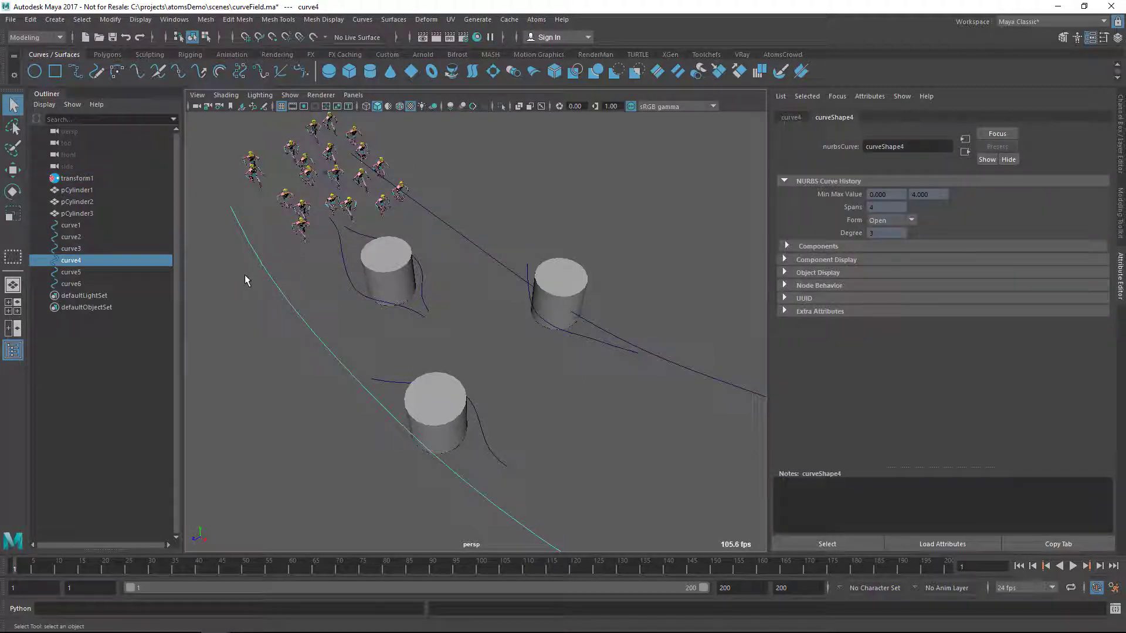
{"action": "left_click", "coordinate": [97, 176]}
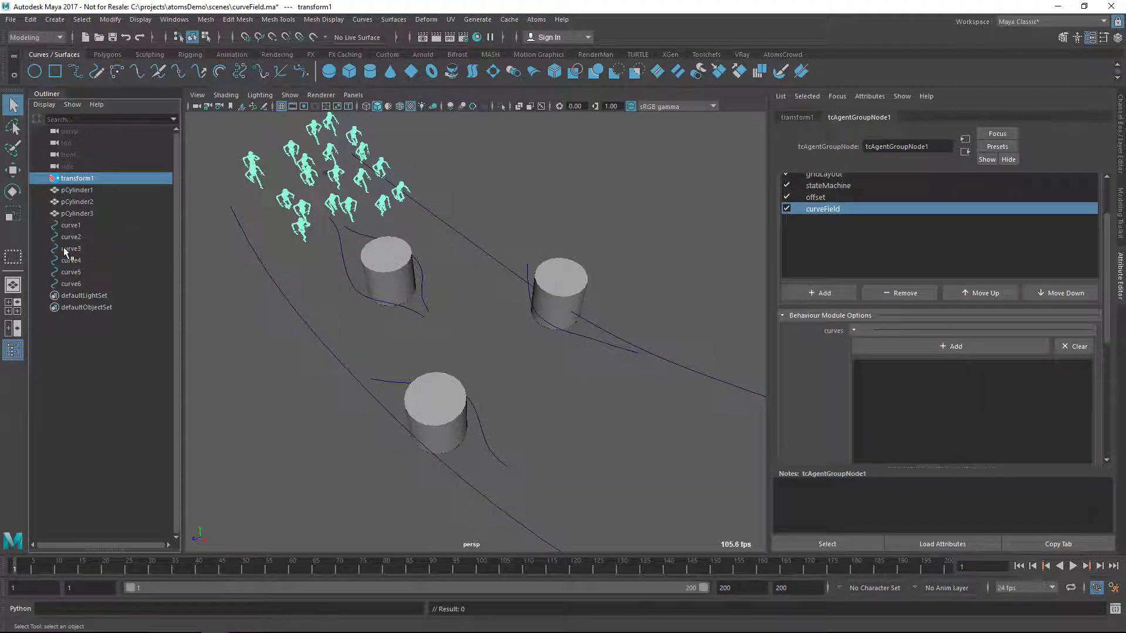
{"action": "left_click", "coordinate": [878, 348]}
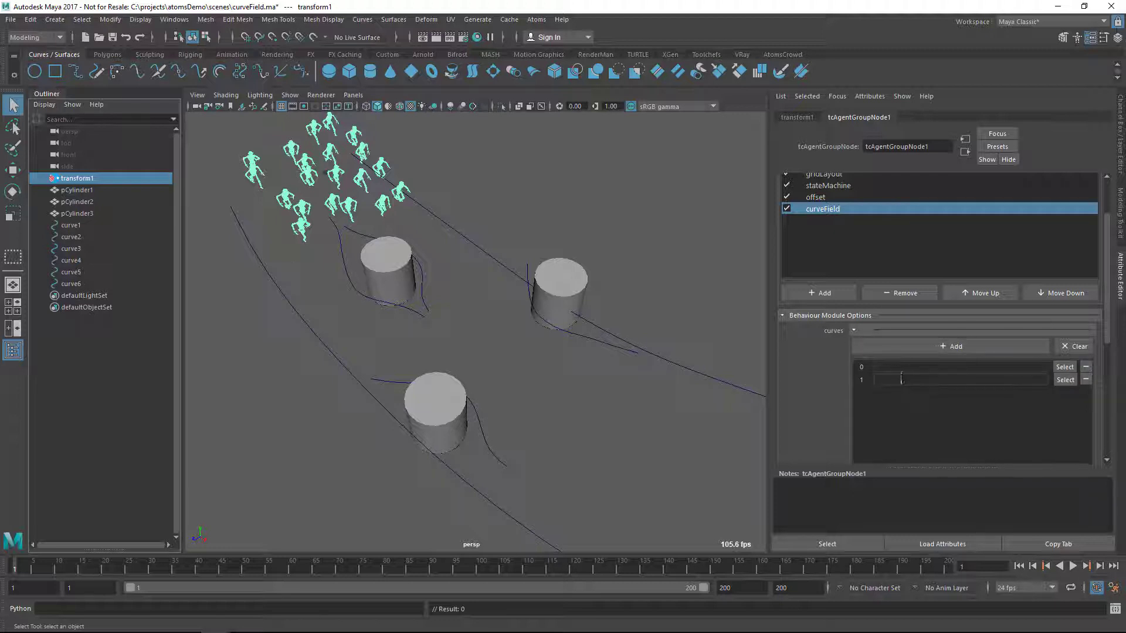
{"action": "middle_click_drag", "start_coordinate": [572, 322], "coordinate": [996, 369]}
{"action": "middle_click_drag", "start_coordinate": [106, 268], "coordinate": [930, 382]}
Step: Set the curveField module's maxTurnAngle to 3 and samples to 20, and play the simulation before returning to the first frame
{"action": "left_click", "coordinate": [854, 330]}
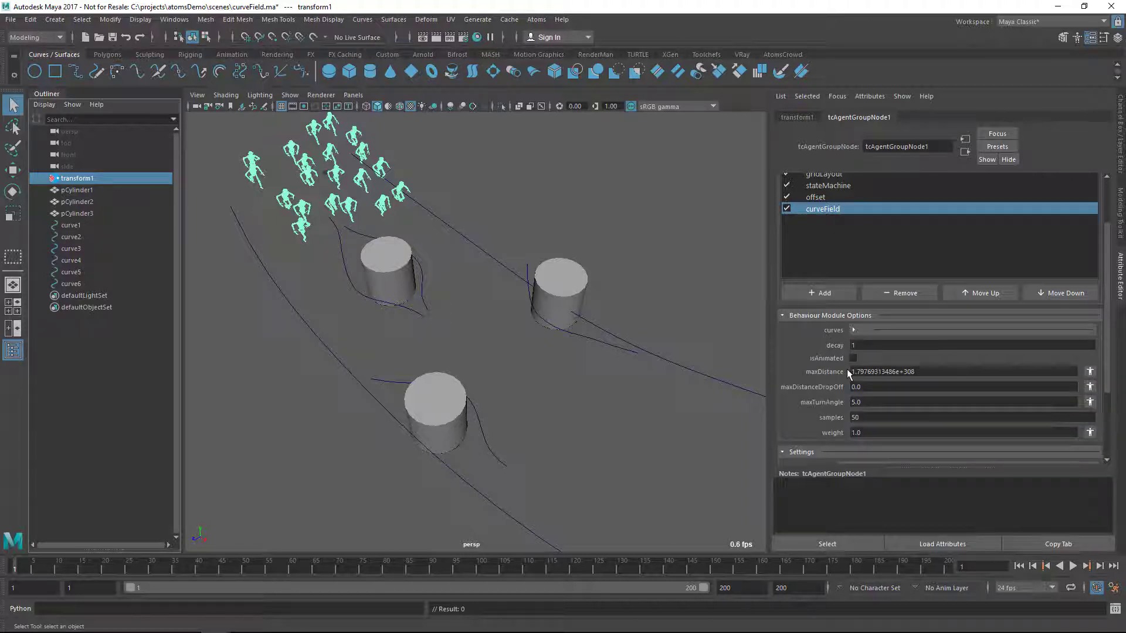
{"action": "left_click", "coordinate": [871, 400]}
{"action": "type", "text": "3"}
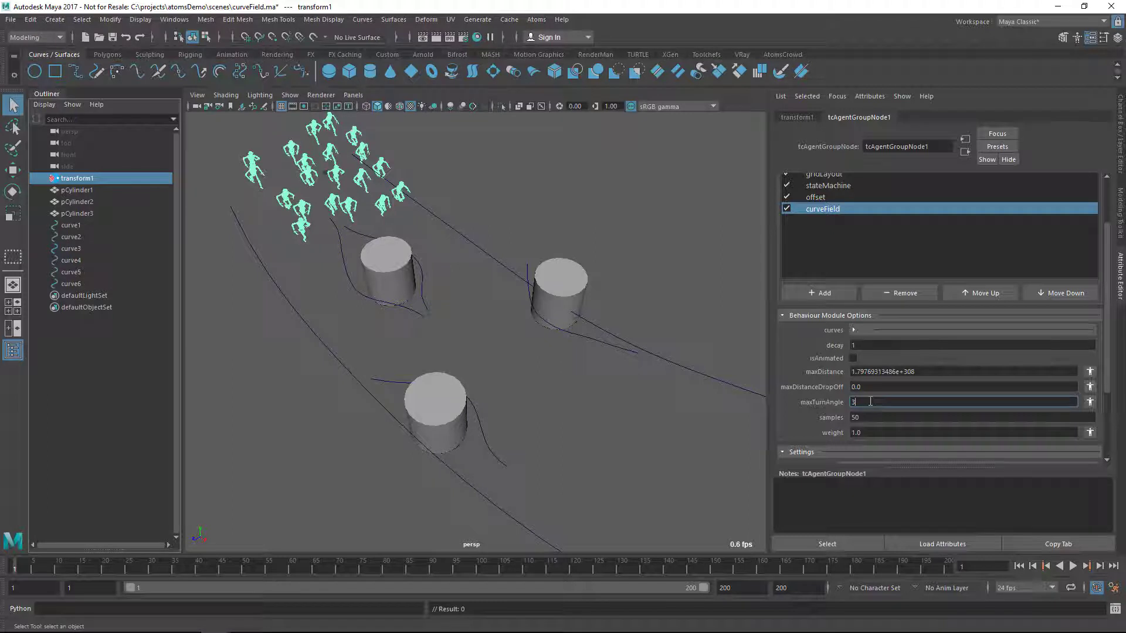
{"action": "left_click", "coordinate": [869, 415]}
{"action": "type", "text": "20"}
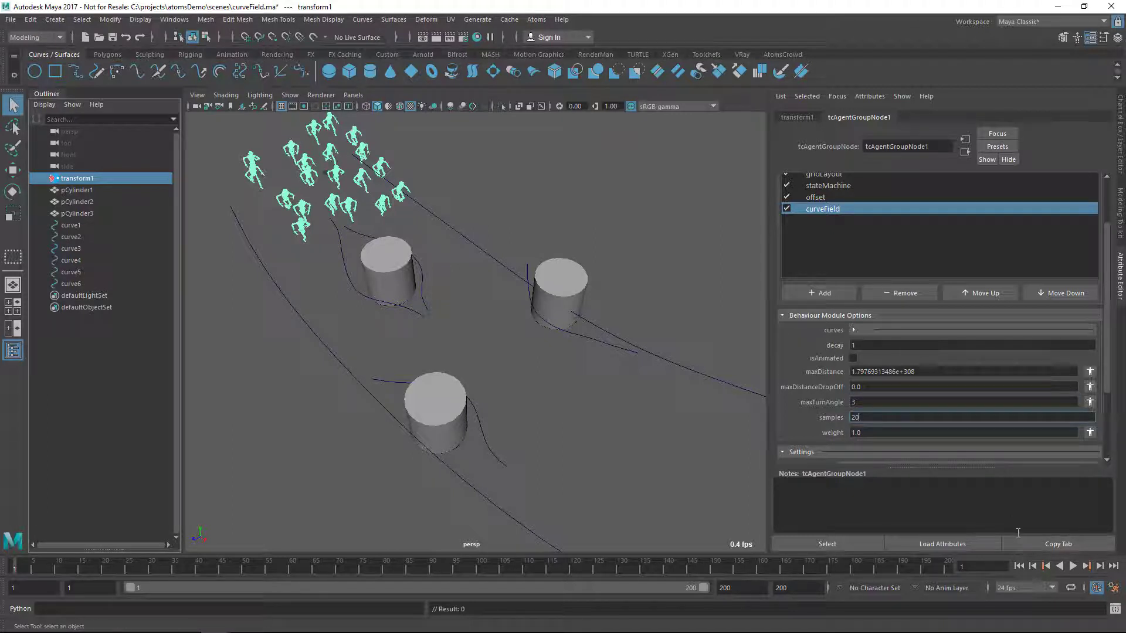
{"action": "left_click", "coordinate": [1073, 566]}
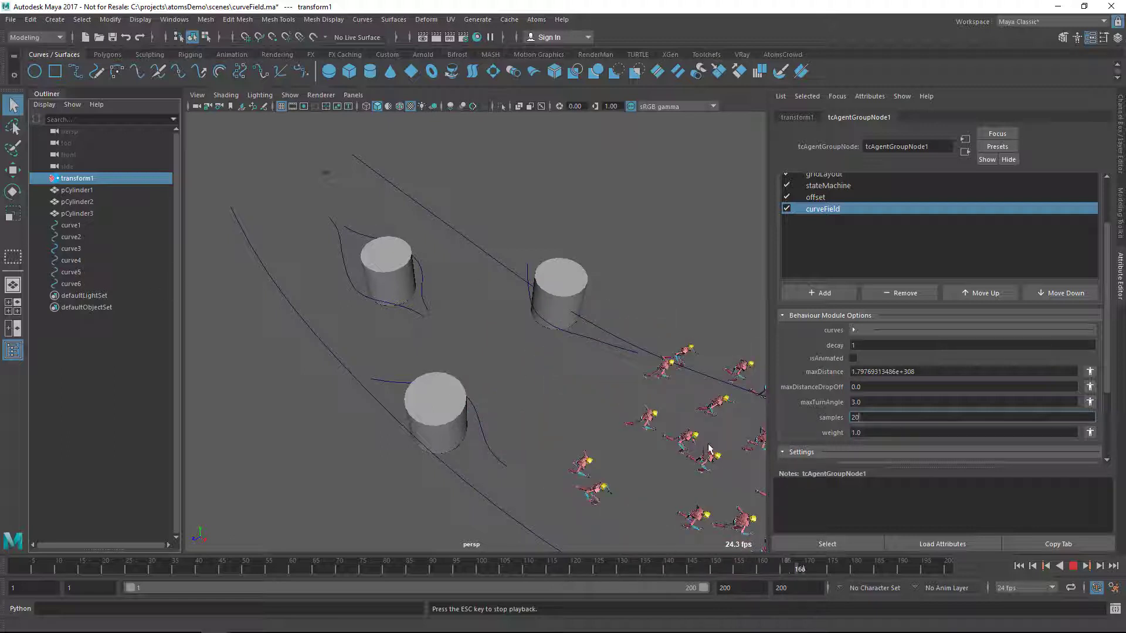
{"action": "left_click", "coordinate": [1074, 567]}
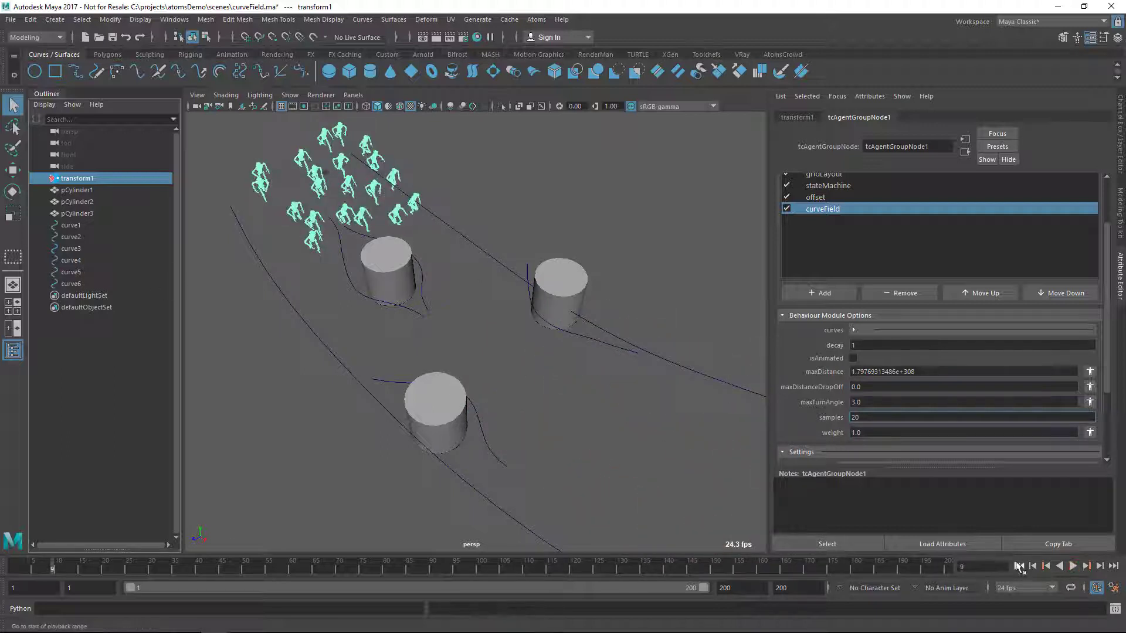
Step: Add a second curveField module to the agent group and create two empty entries in its curves list
{"action": "left_click", "coordinate": [824, 293]}
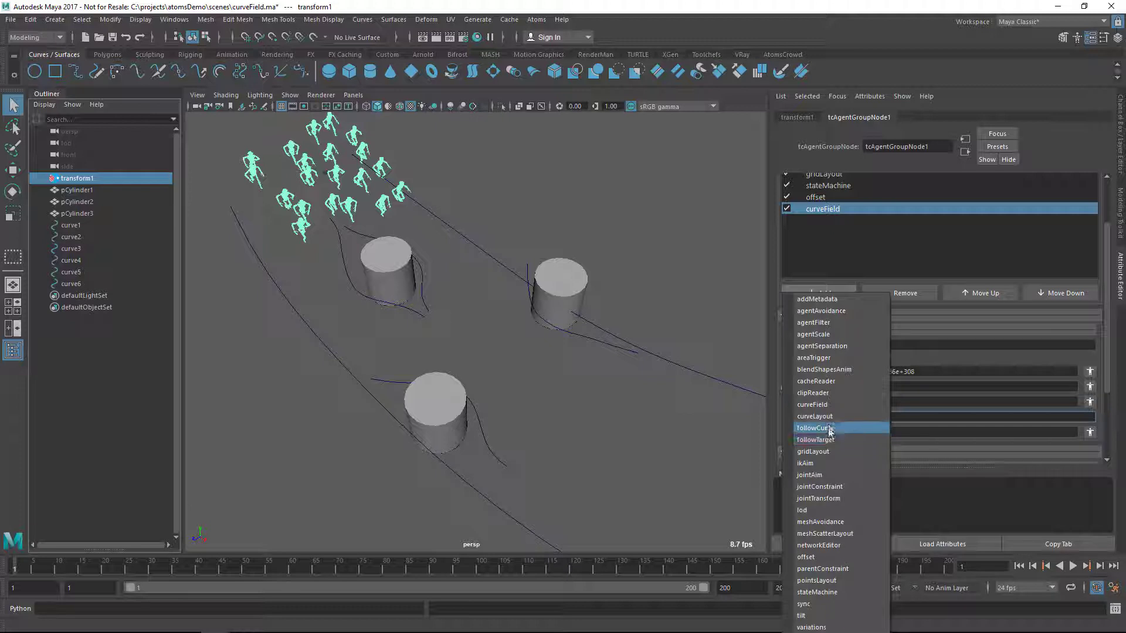
{"action": "left_click", "coordinate": [826, 405]}
{"action": "left_click", "coordinate": [828, 221]}
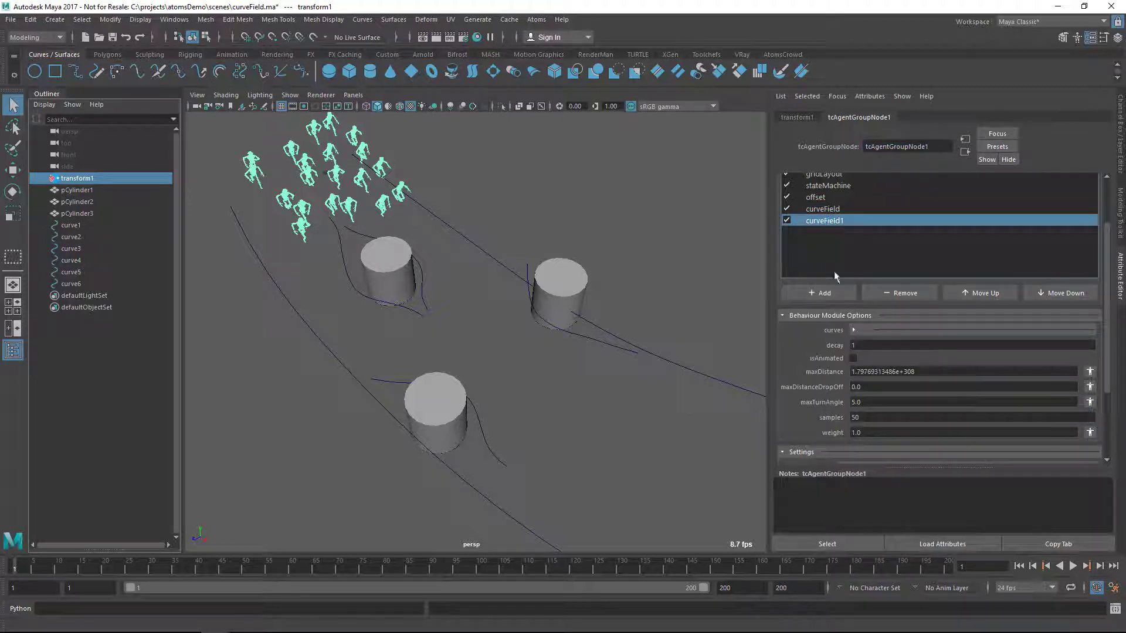
{"action": "left_click", "coordinate": [857, 331]}
{"action": "left_click", "coordinate": [872, 346]}
{"action": "left_click", "coordinate": [872, 346]}
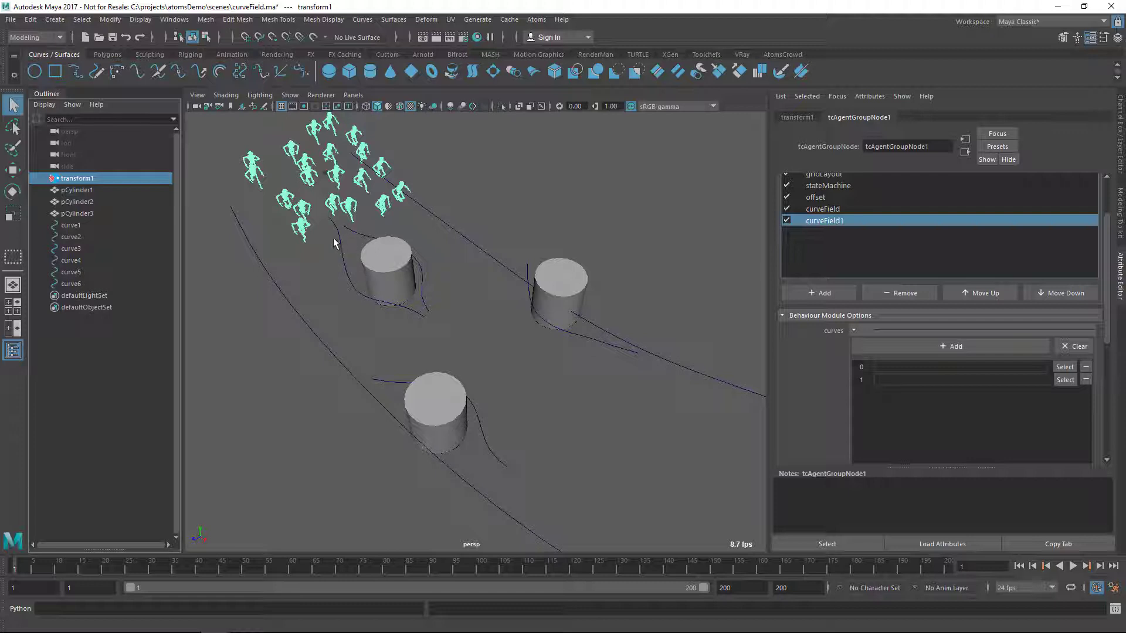
Step: Assign curve1 and curve2, which wrap around the cylinder nearest the agents, to the second curveField module's two curve entries
{"action": "left_click_drag", "start_coordinate": [364, 234], "coordinate": [328, 230]}
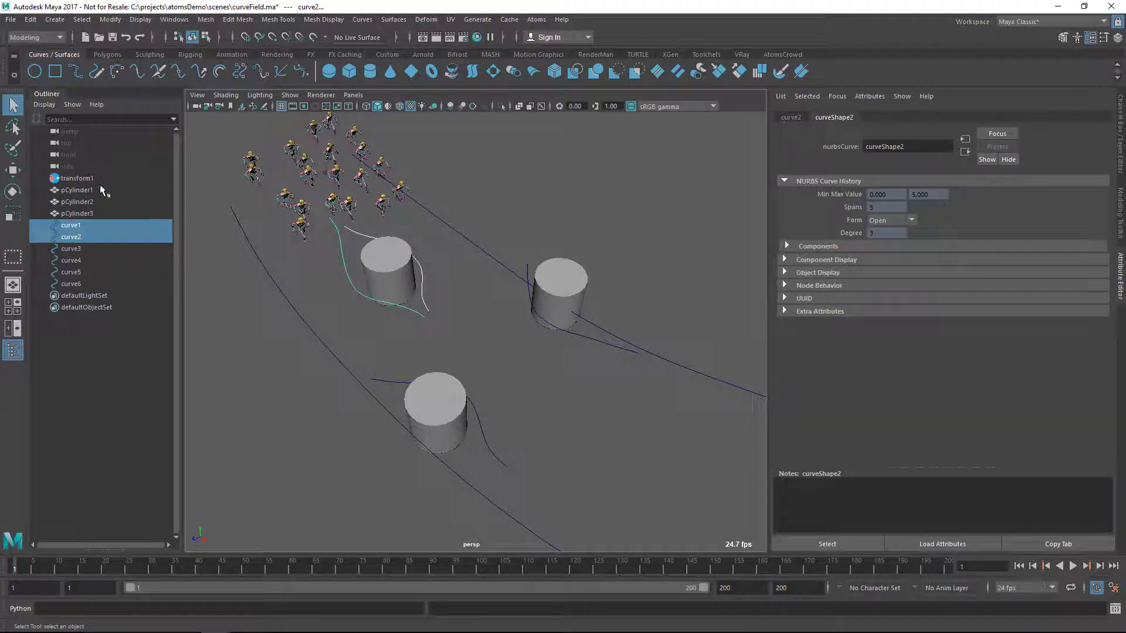
{"action": "left_click", "coordinate": [82, 178]}
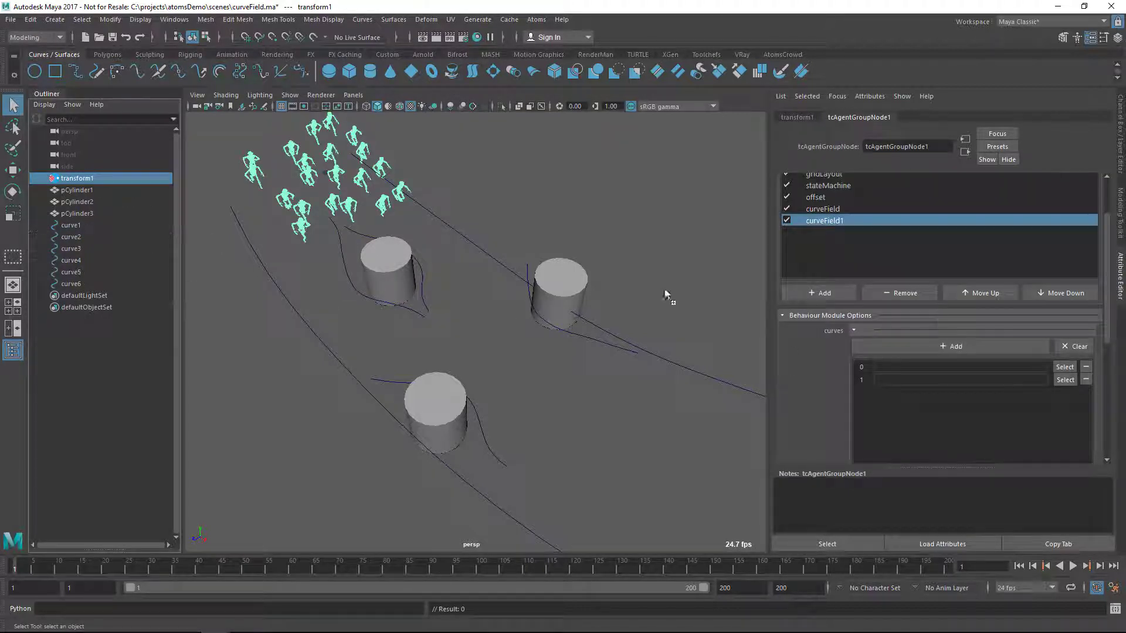
{"action": "middle_click_drag", "start_coordinate": [874, 363], "coordinate": [876, 367]}
{"action": "middle_click_drag", "start_coordinate": [73, 241], "coordinate": [865, 342]}
{"action": "middle_click_drag", "start_coordinate": [889, 379], "coordinate": [889, 379]}
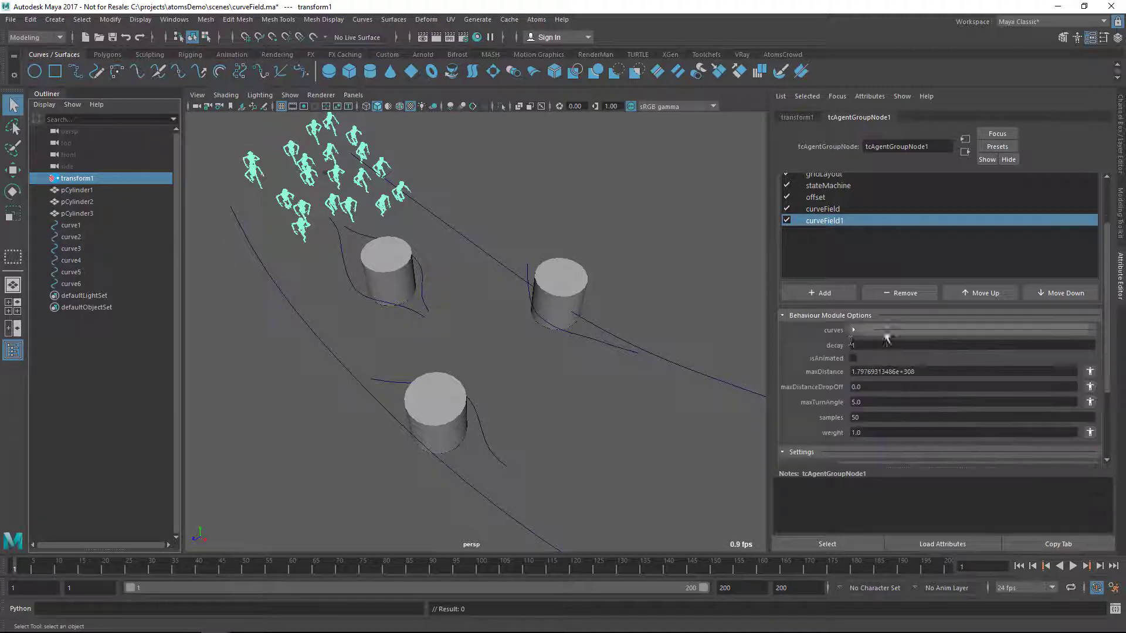
Step: Set the second curveField module's maxDistance to 200, maxDistanceDropOff to 20 and samples to 20
{"action": "left_click", "coordinate": [860, 369]}
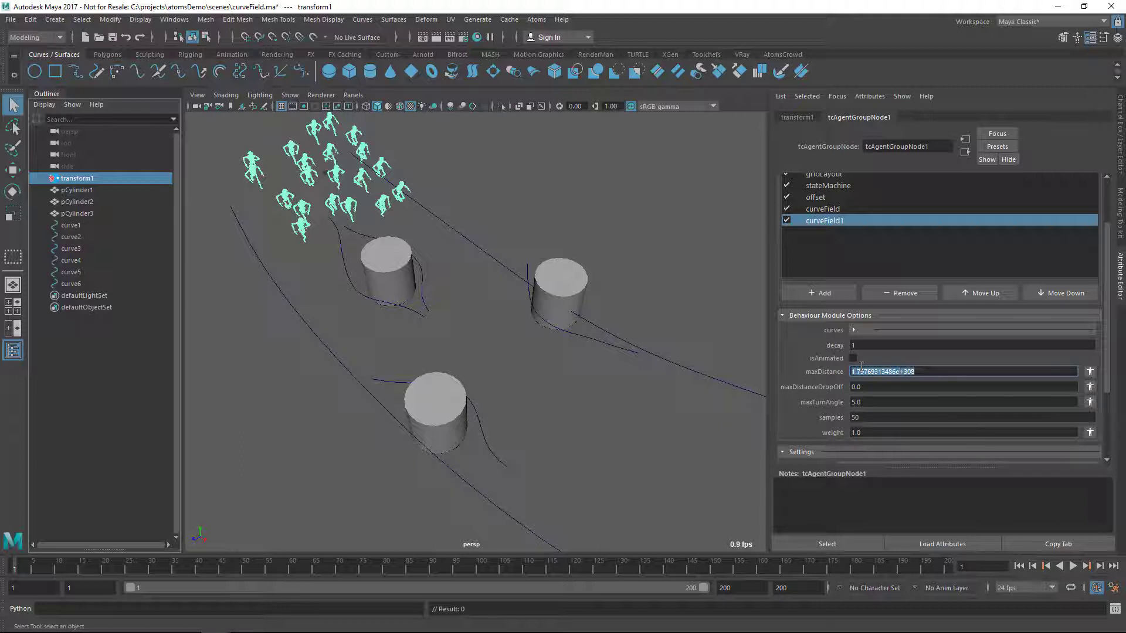
{"action": "type", "text": "1"}
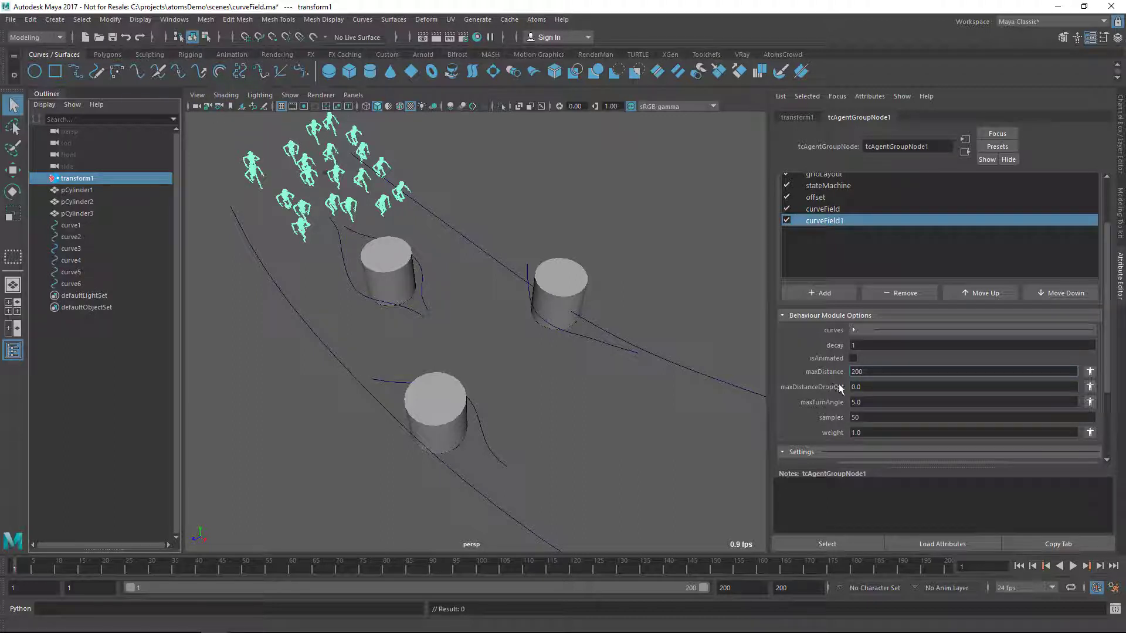
{"action": "key", "text": "Tab"}
{"action": "type", "text": "20"}
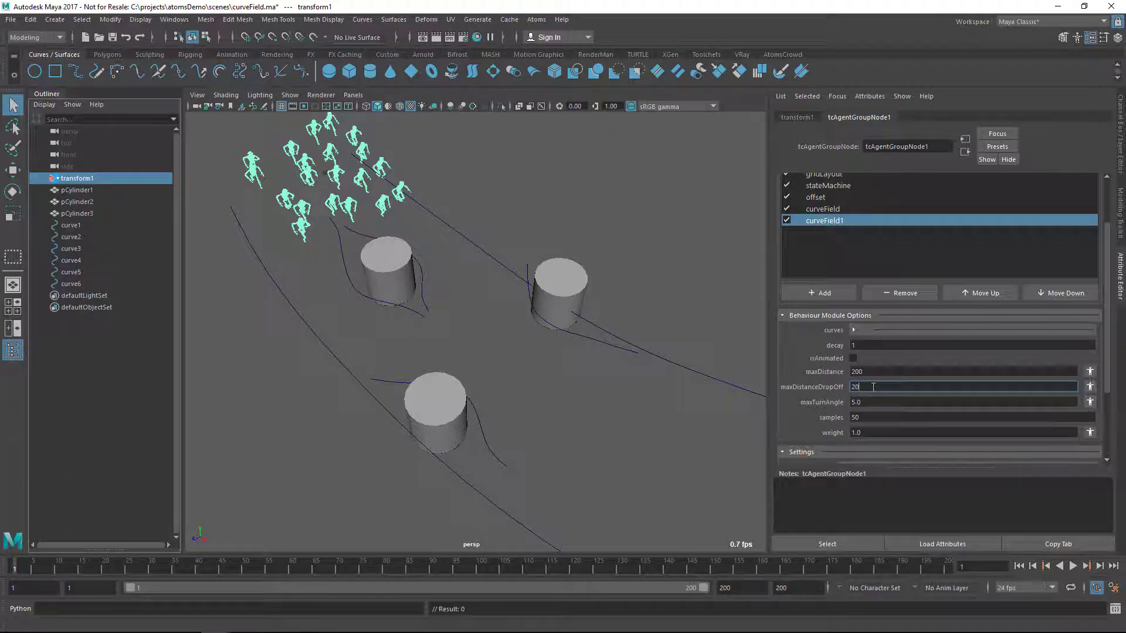
{"action": "left_click", "coordinate": [867, 418]}
{"action": "type", "text": "2"}
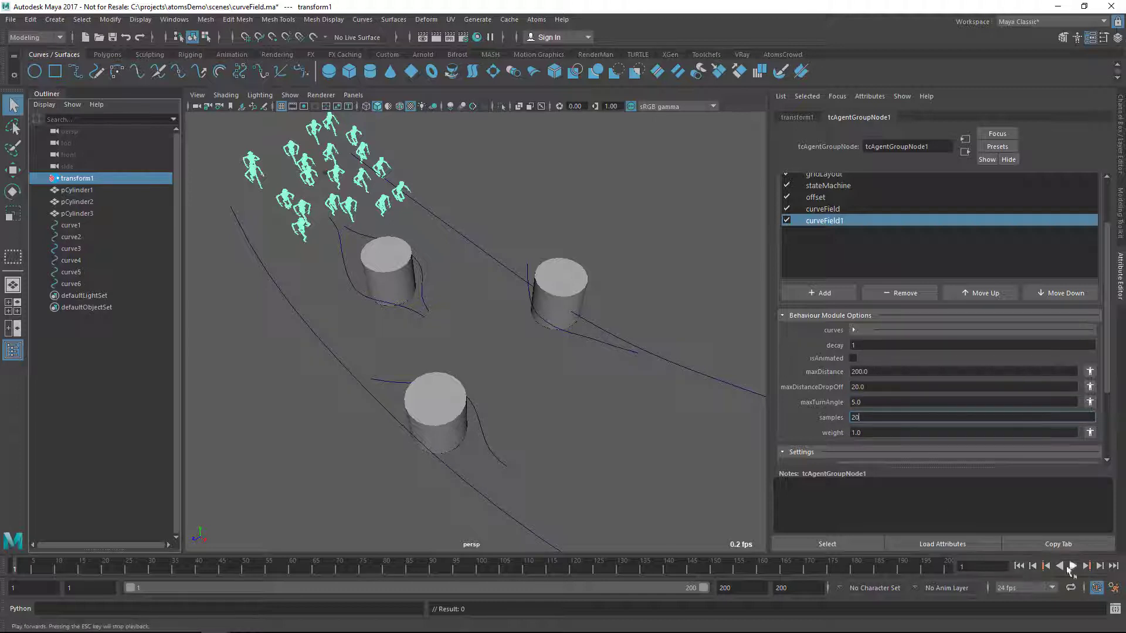
Step: Play the simulation to check the two curve fields, stop it and return to the first frame
{"action": "left_click", "coordinate": [1073, 566]}
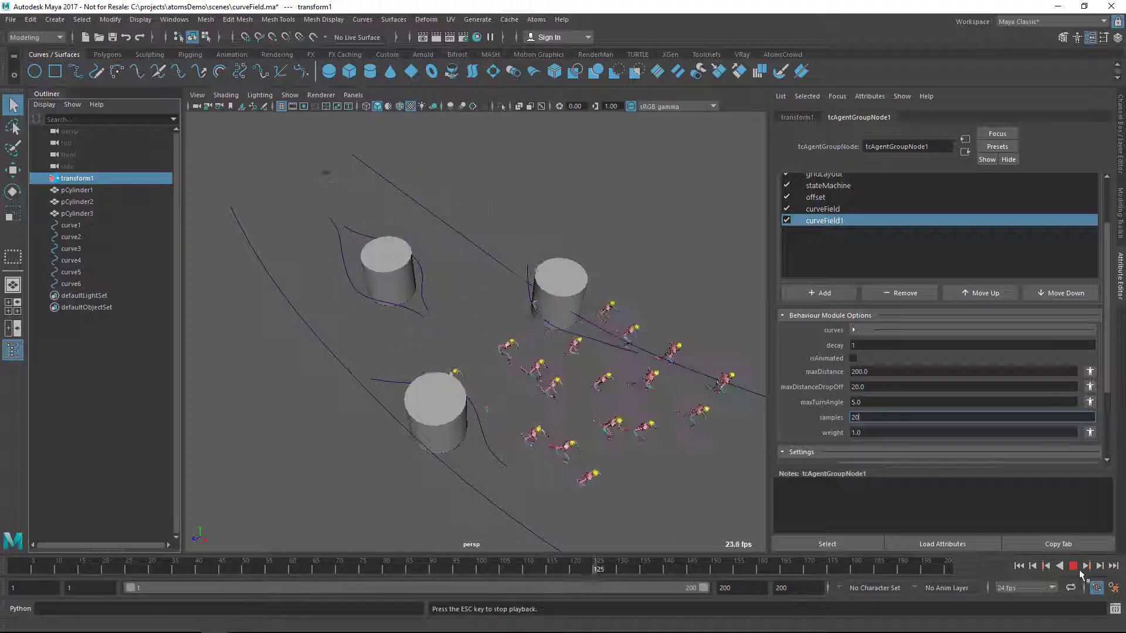
{"action": "key", "text": "Escape"}
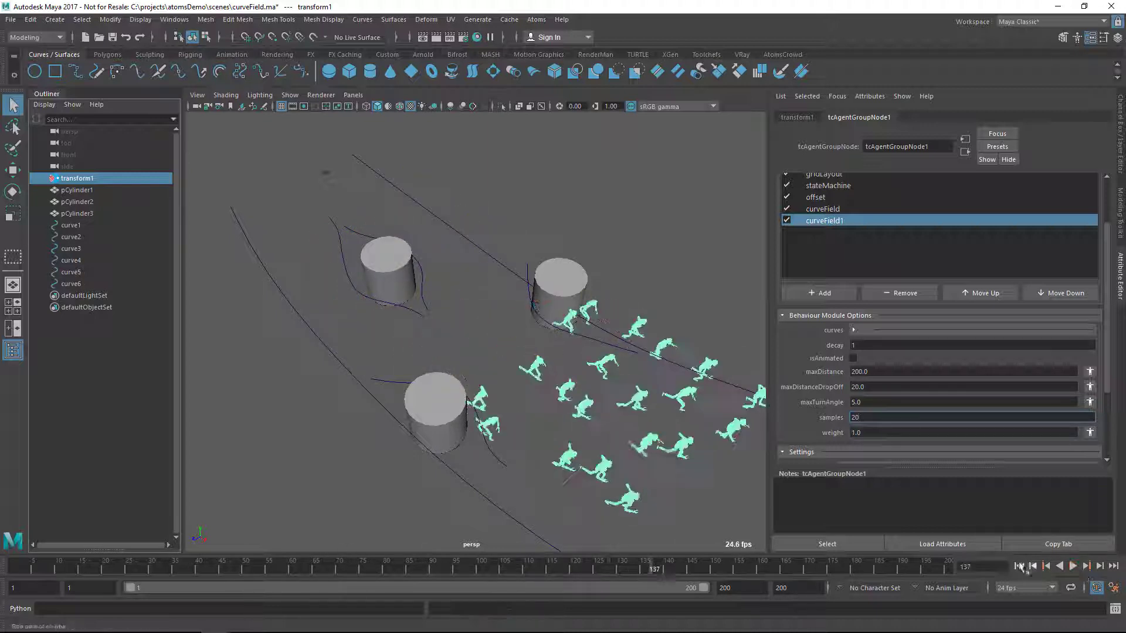
{"action": "left_click", "coordinate": [1018, 567]}
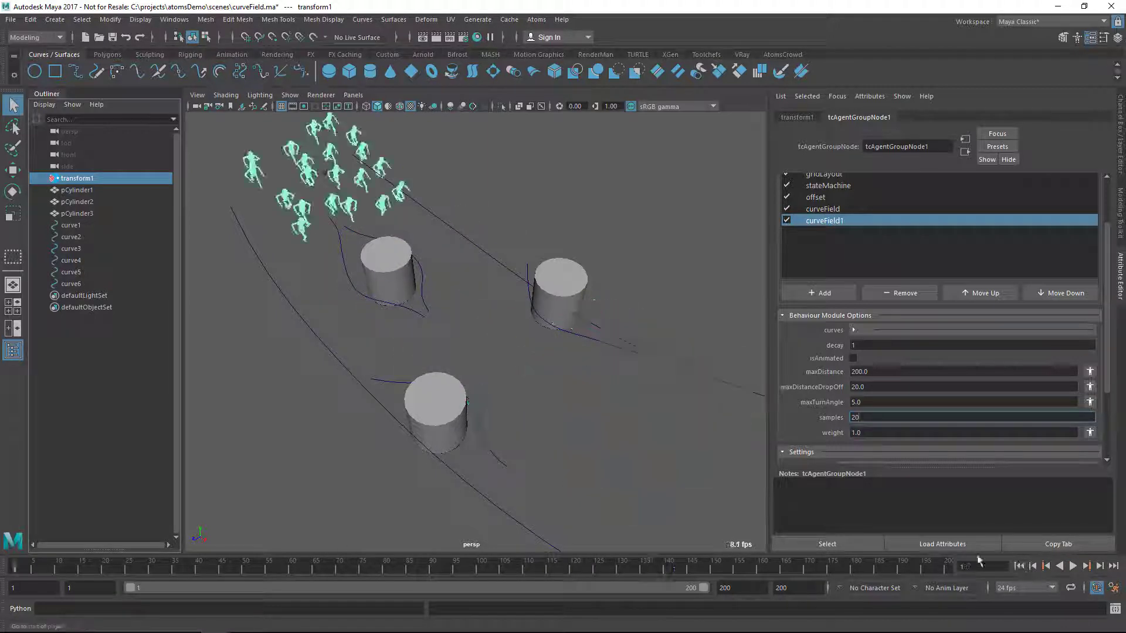
Step: Add a third curveField module to the agent group and assign curve6 to a new entry in its curves list
{"action": "left_click", "coordinate": [811, 296]}
{"action": "left_click", "coordinate": [830, 414]}
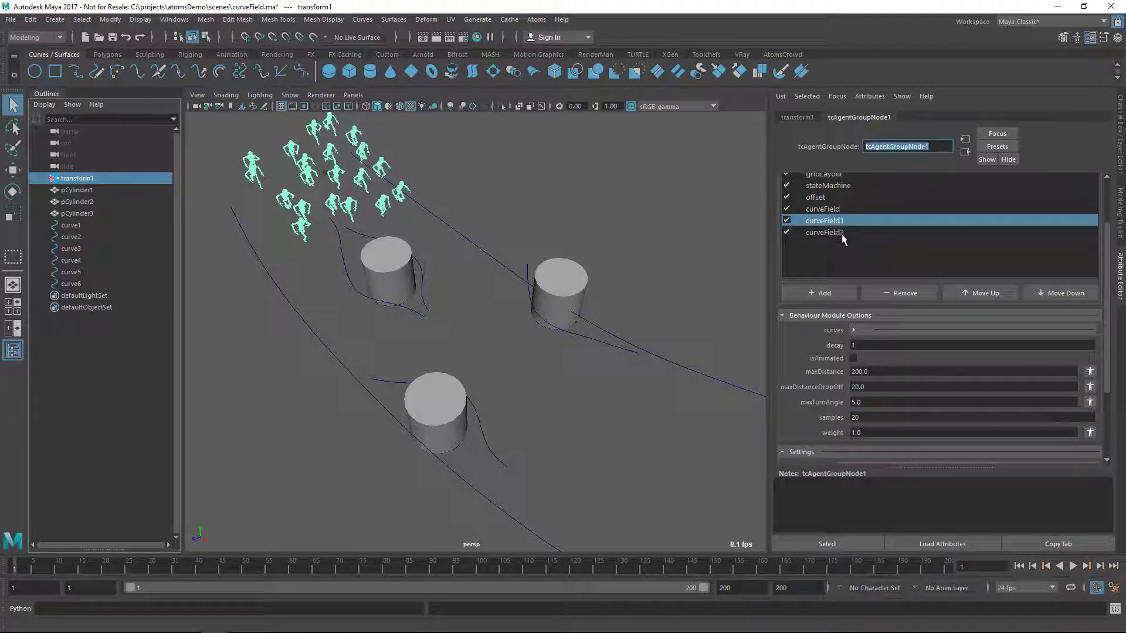
{"action": "left_click", "coordinate": [842, 234]}
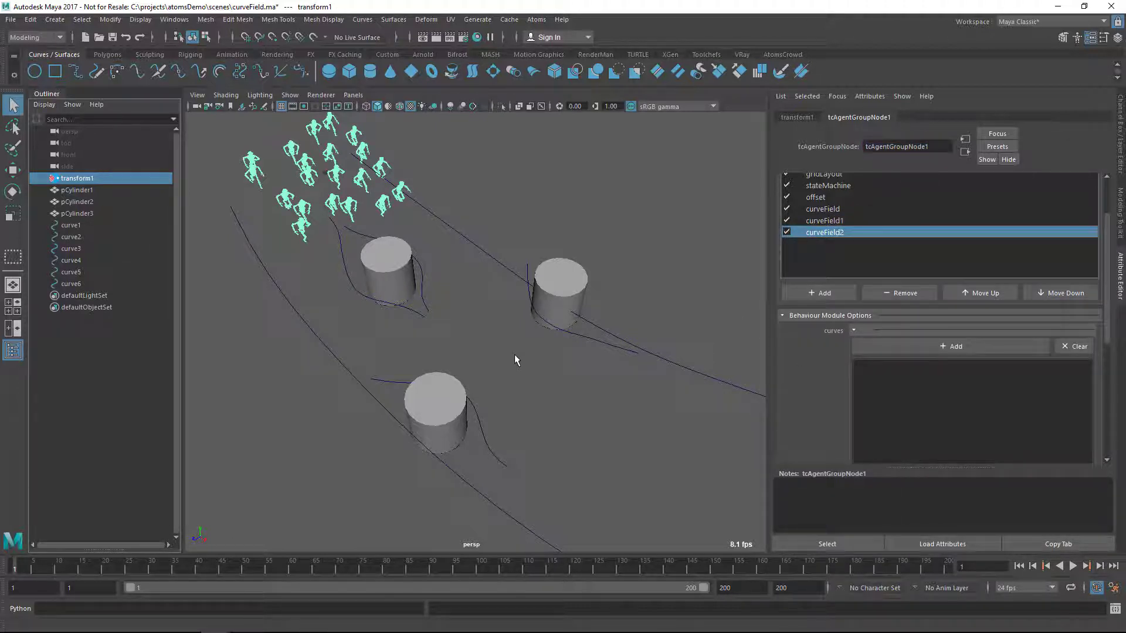
{"action": "left_click", "coordinate": [919, 346]}
{"action": "middle_click_drag", "start_coordinate": [80, 284], "coordinate": [823, 363]}
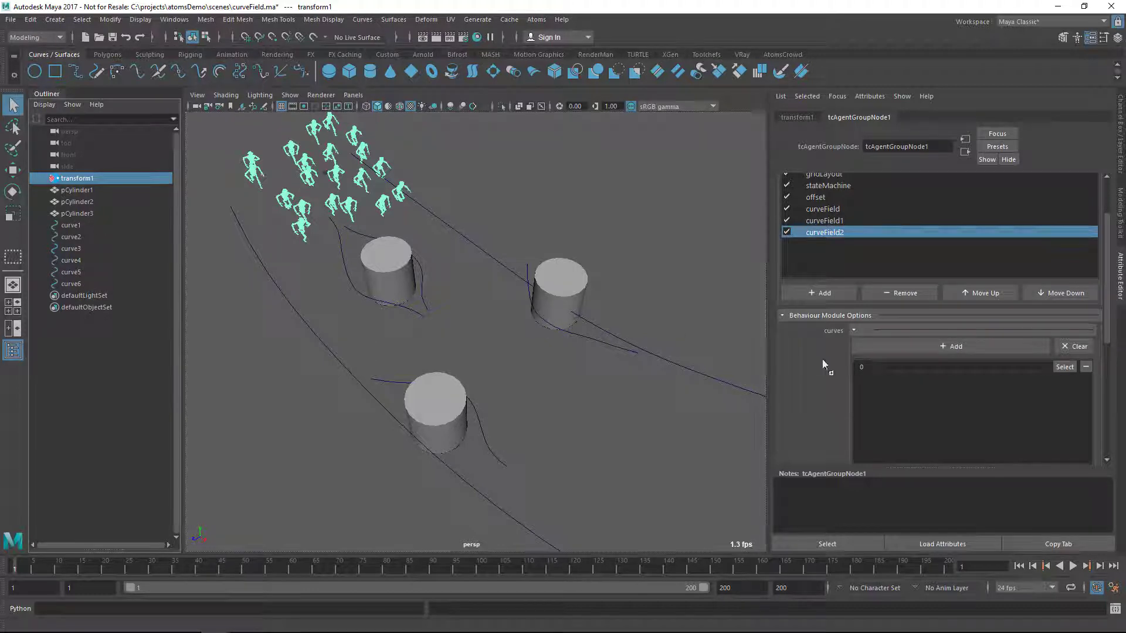
{"action": "left_click", "coordinate": [71, 283]}
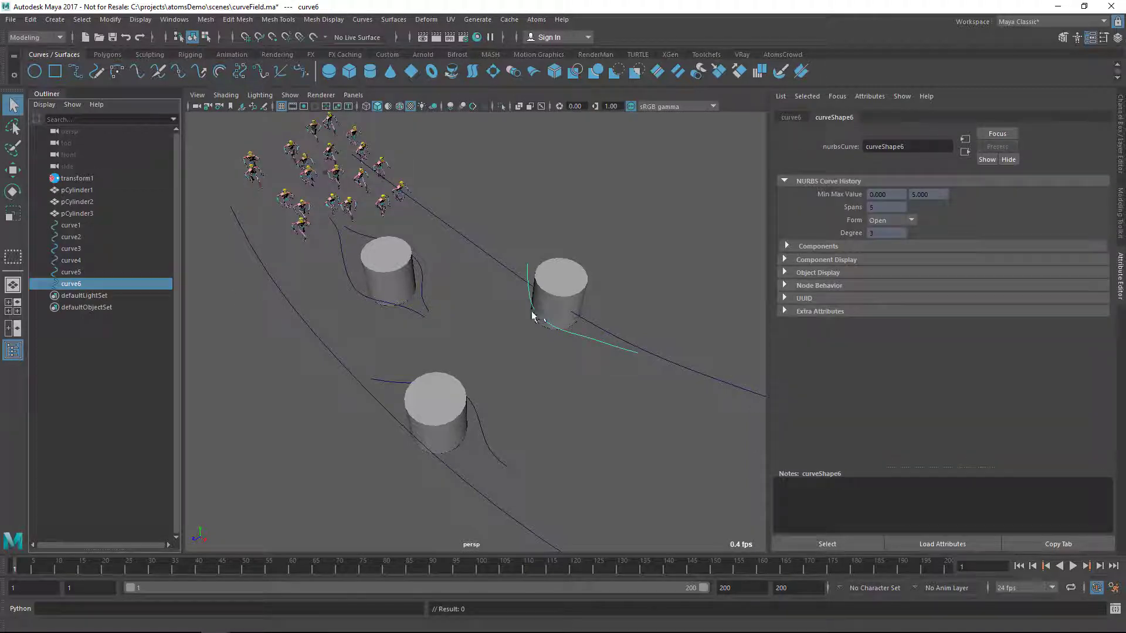
{"action": "left_click", "coordinate": [79, 179]}
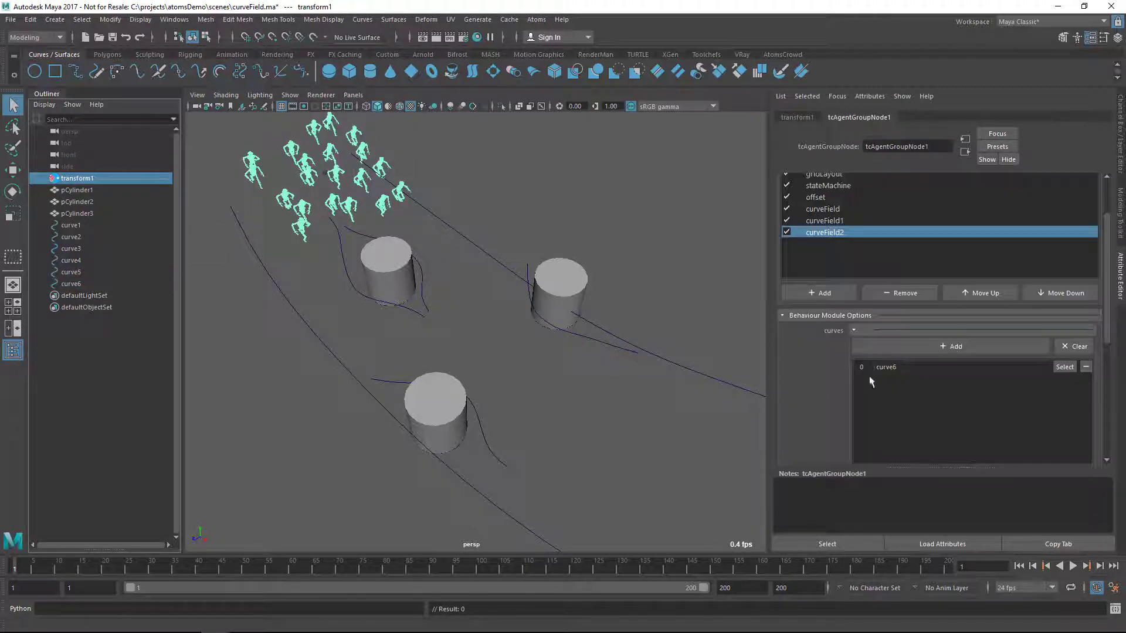
Step: Set the third curveField module's maxDistance to 200, maxDistanceDropOff to 50 and samples to 10, and play the simulation
{"action": "left_click", "coordinate": [865, 327]}
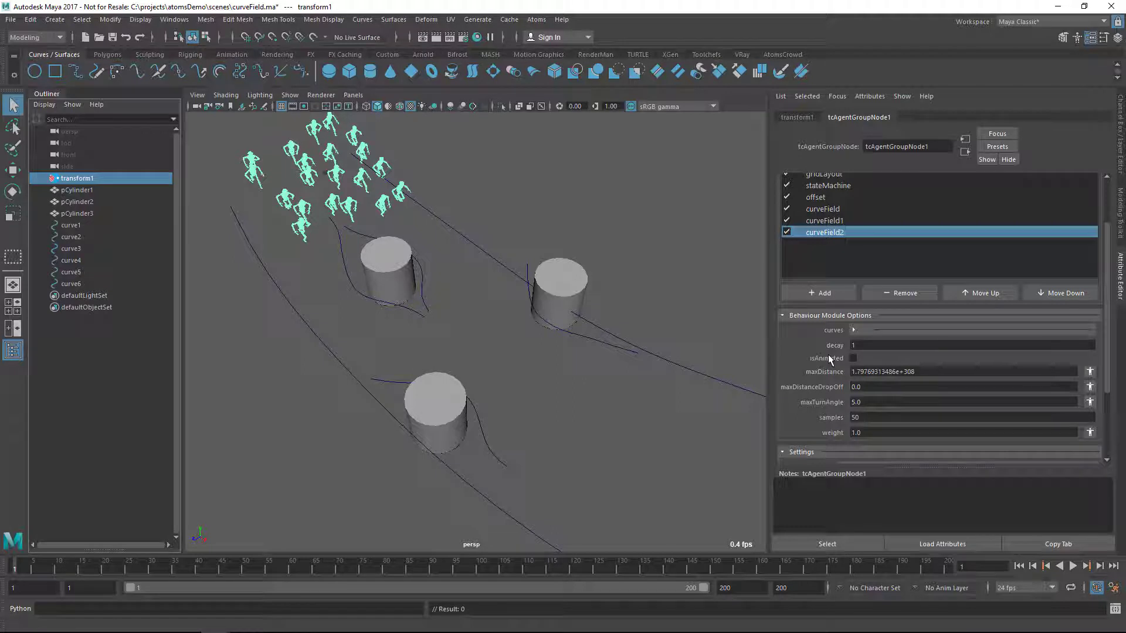
{"action": "left_click", "coordinate": [927, 372]}
{"action": "key", "text": "ctrl+a"}
{"action": "type", "text": "2"}
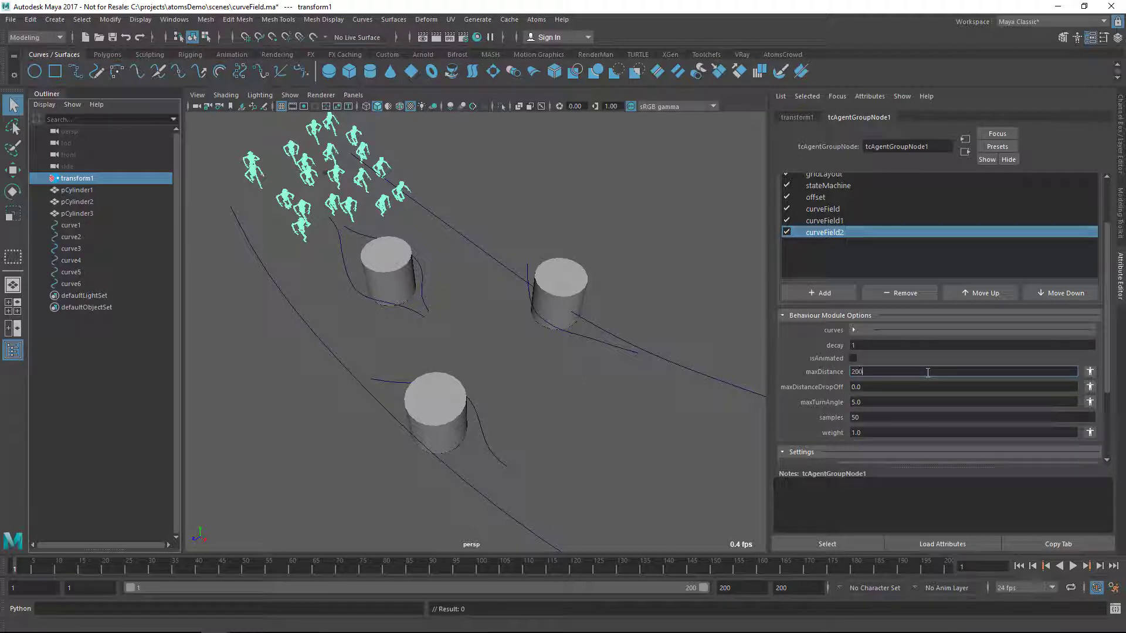
{"action": "key", "text": "Tab"}
{"action": "type", "text": "50"}
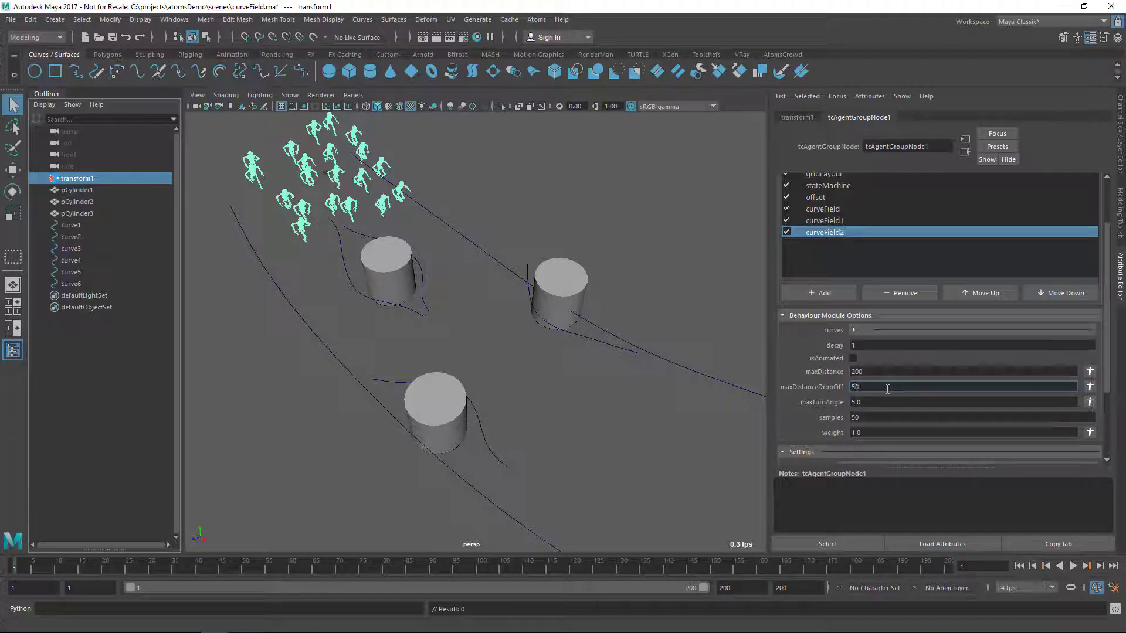
{"action": "left_click", "coordinate": [868, 417]}
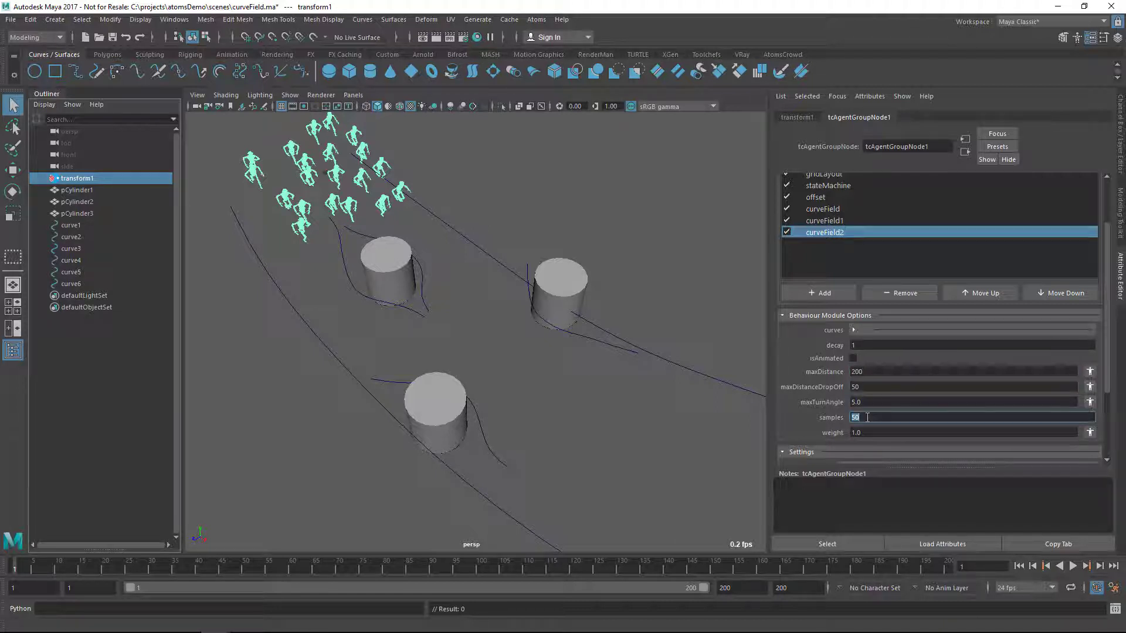
{"action": "type", "text": "10"}
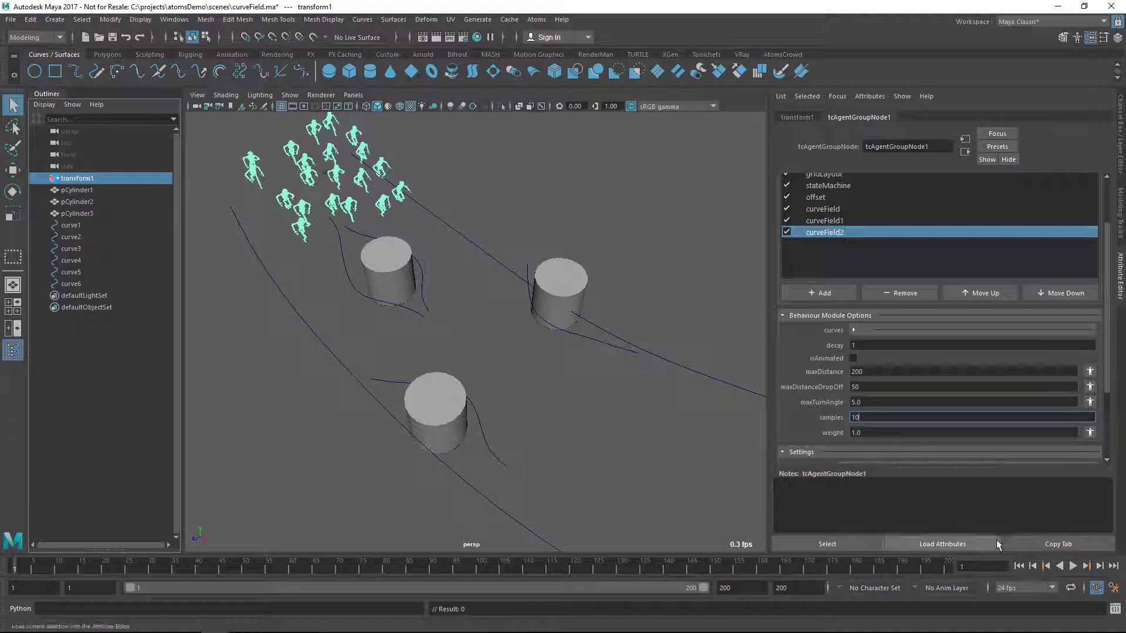
{"action": "left_click", "coordinate": [1071, 567]}
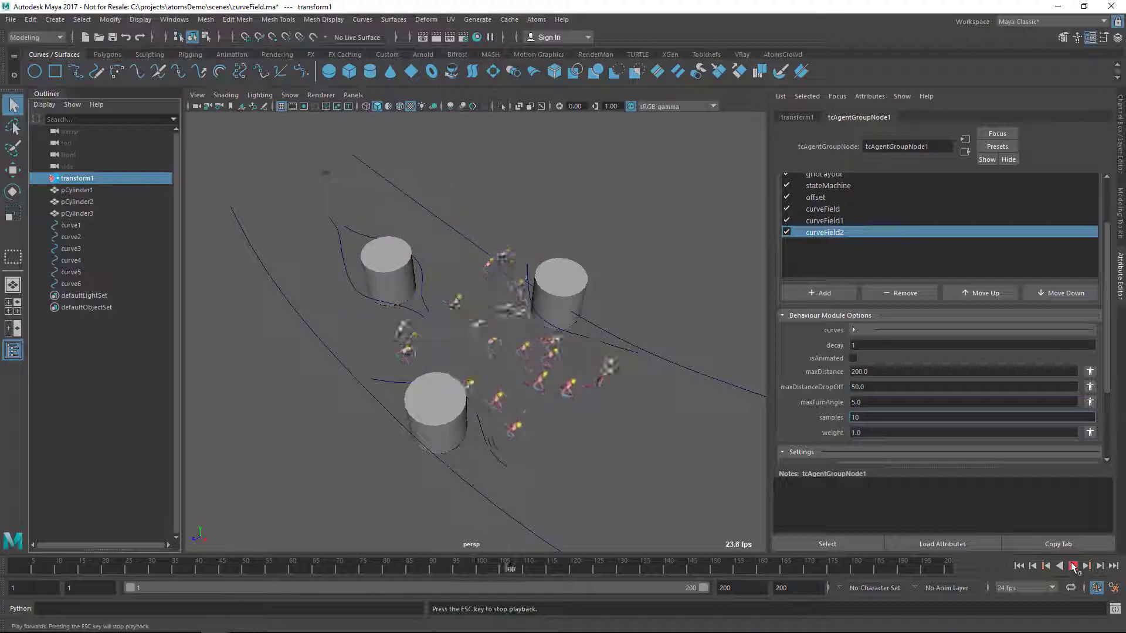
Step: Stop the simulation at the first frame, and add a fourth curveField module with a new entry in its curves list
{"action": "left_click", "coordinate": [1074, 567]}
{"action": "left_click", "coordinate": [1019, 566]}
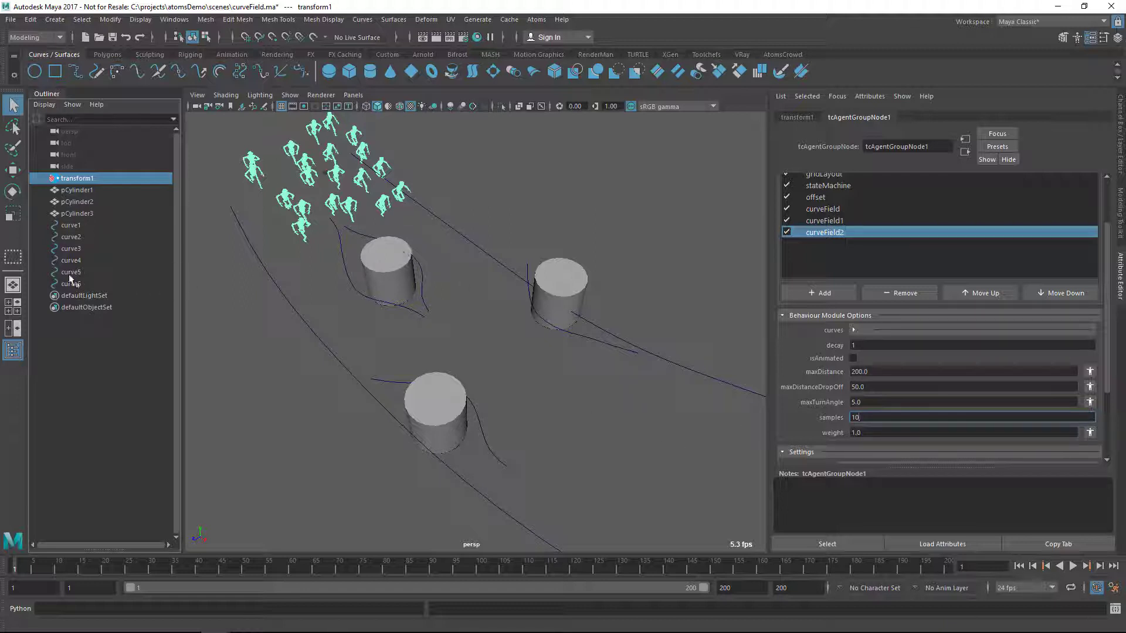
{"action": "left_click", "coordinate": [825, 291]}
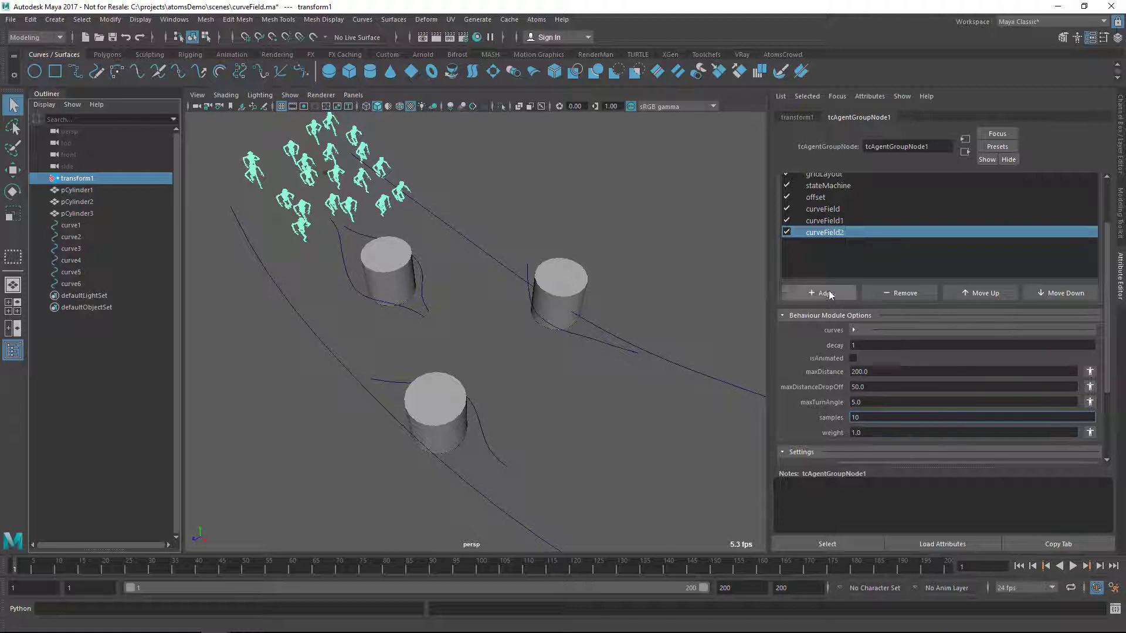
{"action": "left_click", "coordinate": [824, 406]}
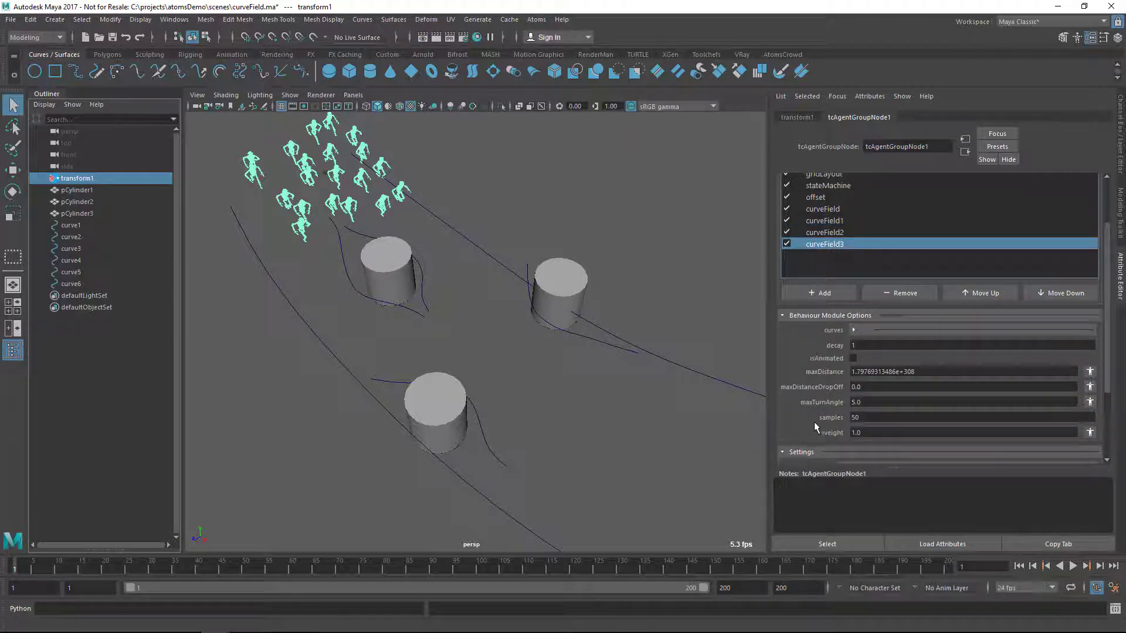
{"action": "left_click", "coordinate": [868, 330]}
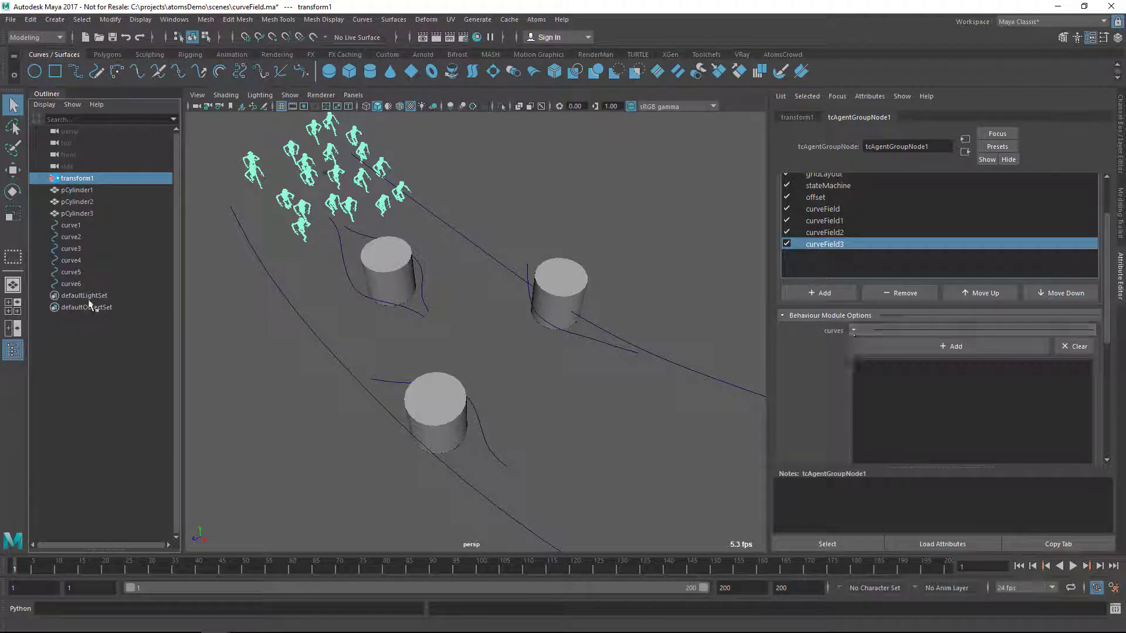
{"action": "left_click", "coordinate": [886, 347]}
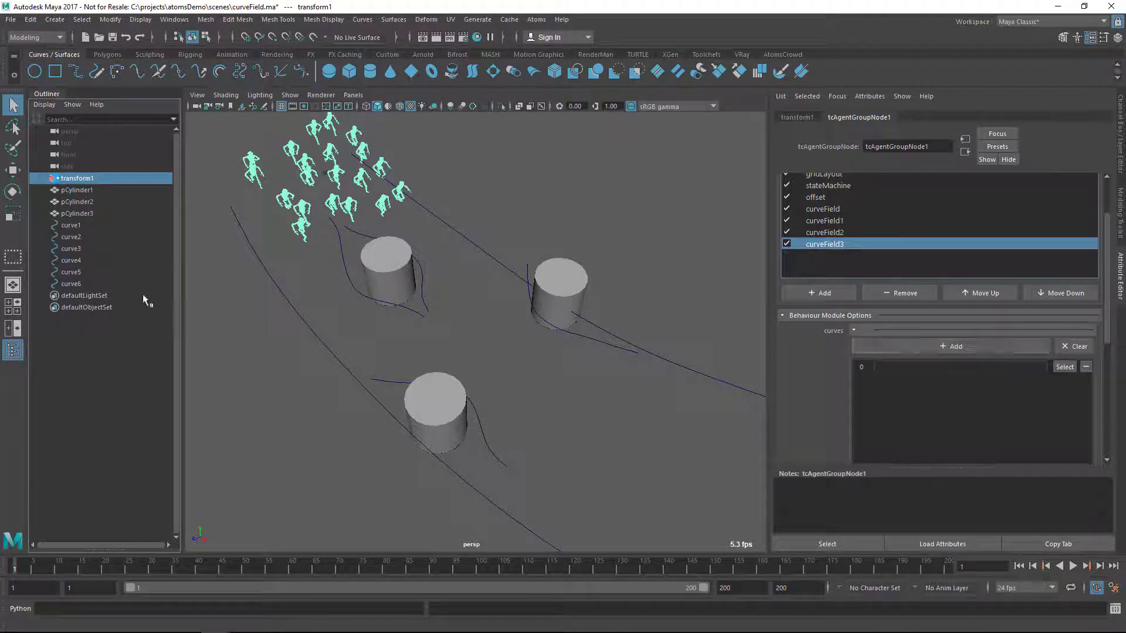
Step: Set the fourth curveField module's maxDistance to 200, maxDistanceDropOff to 20 and samples to 10, and play the simulation
{"action": "left_click", "coordinate": [878, 329]}
{"action": "double_click", "coordinate": [886, 370]}
{"action": "triple_click", "coordinate": [886, 371]}
{"action": "type", "text": "200"}
{"action": "key", "text": "Tab"}
{"action": "type", "text": "3"}
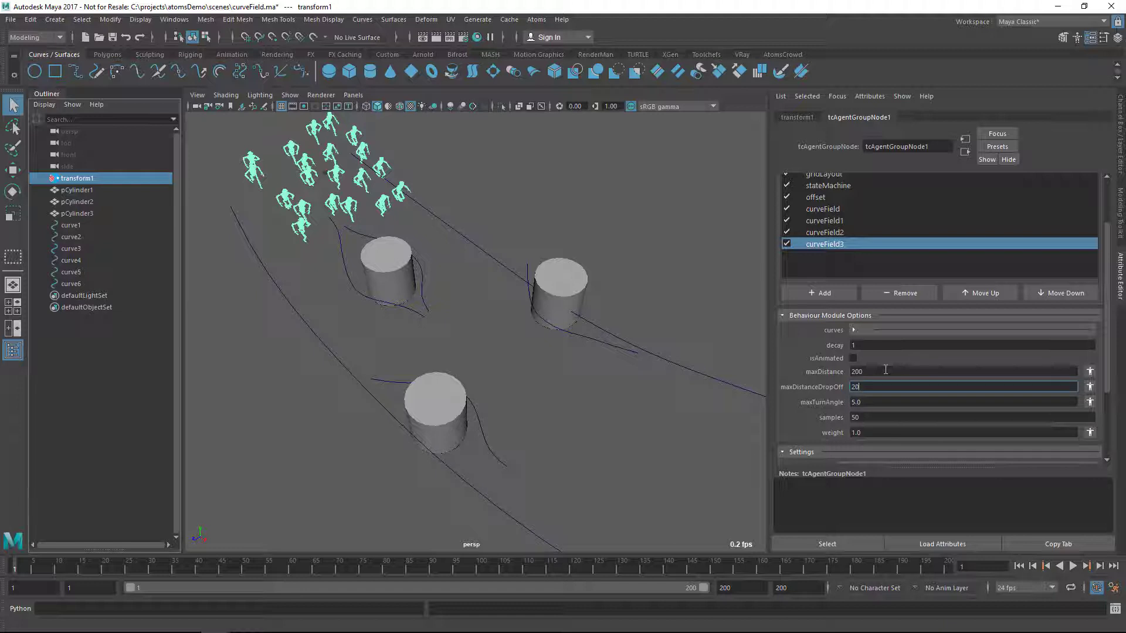
{"action": "key", "text": "Tab"}
{"action": "type", "text": "10"}
{"action": "key", "text": "Tab"}
{"action": "left_click", "coordinate": [1074, 567]}
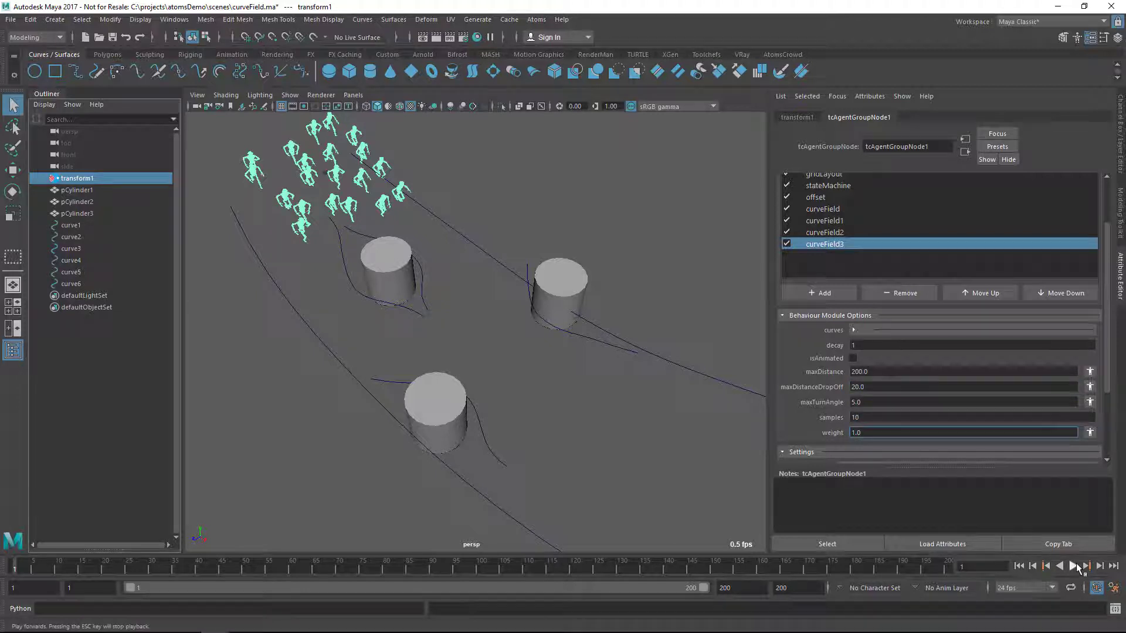